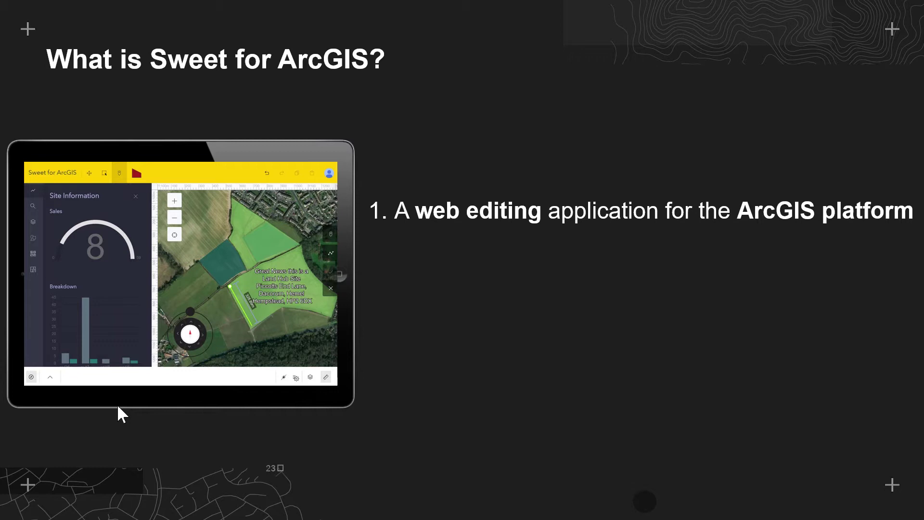
# Reveal the second bullet, 'Data valid at the point of entry', on the slide
pyautogui.press('Right')
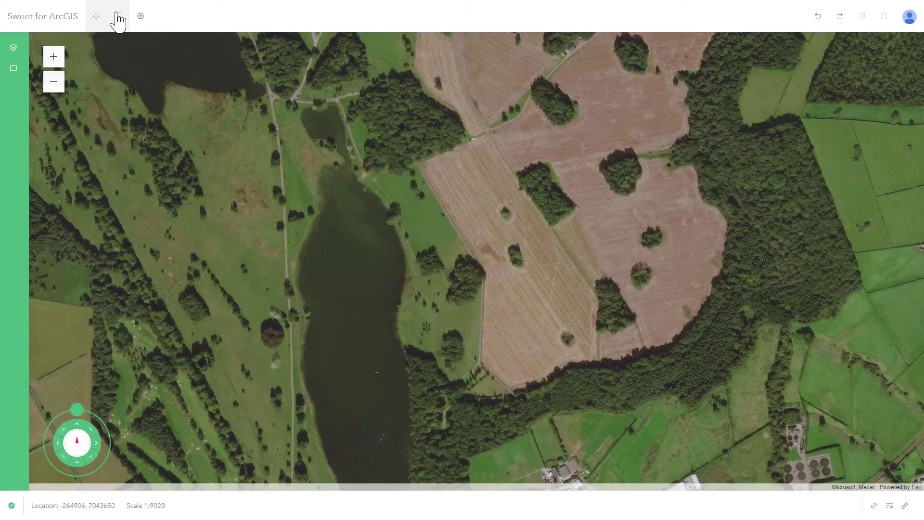
# Outline a new Development Site polygon around the long field east of the lake
pyautogui.click(141, 17)
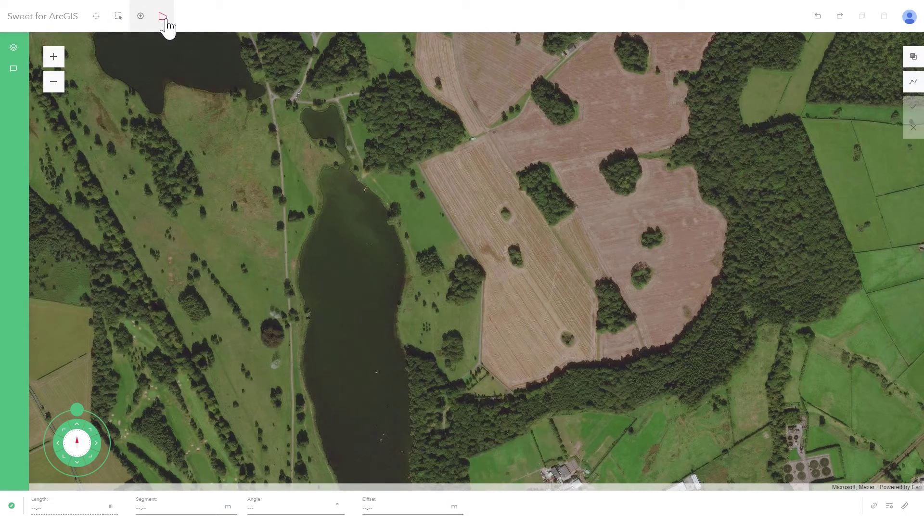
pyautogui.click(164, 18)
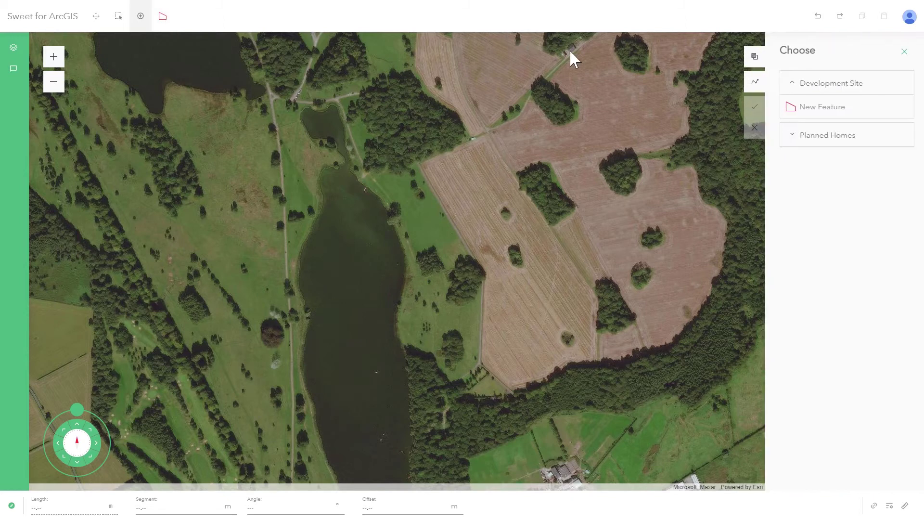
pyautogui.click(809, 105)
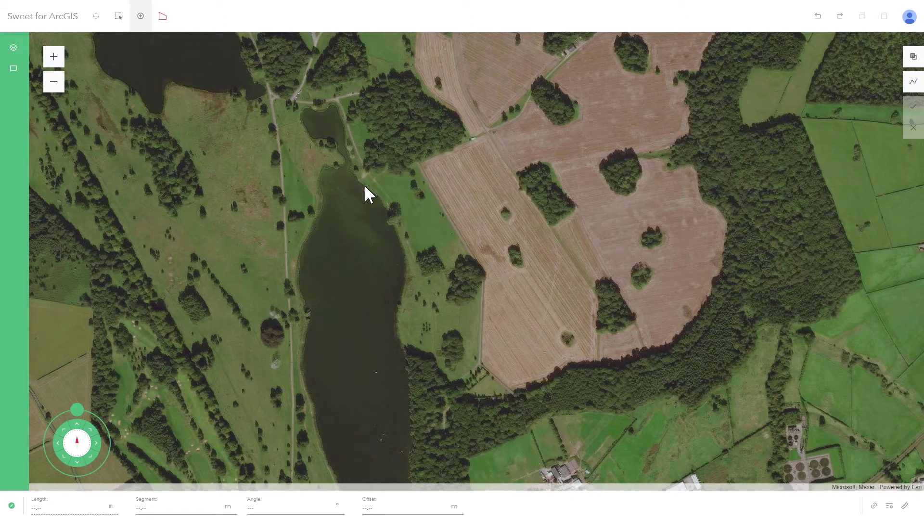
pyautogui.click(421, 163)
pyautogui.click(487, 133)
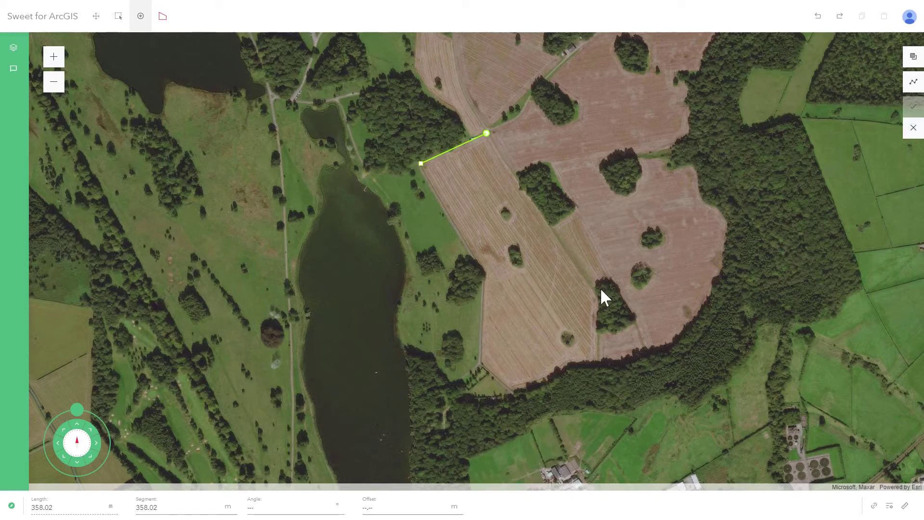
pyautogui.click(597, 297)
pyautogui.click(592, 361)
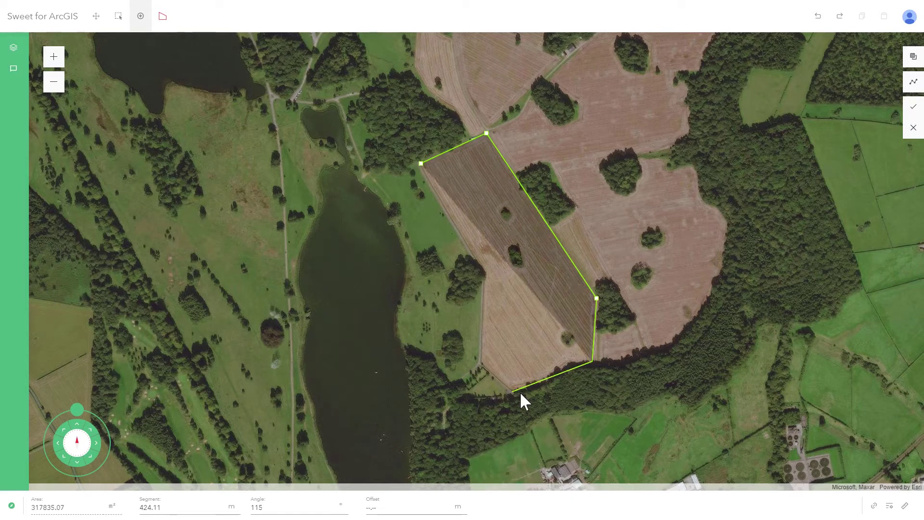
pyautogui.click(520, 393)
pyautogui.doubleClick(501, 270)
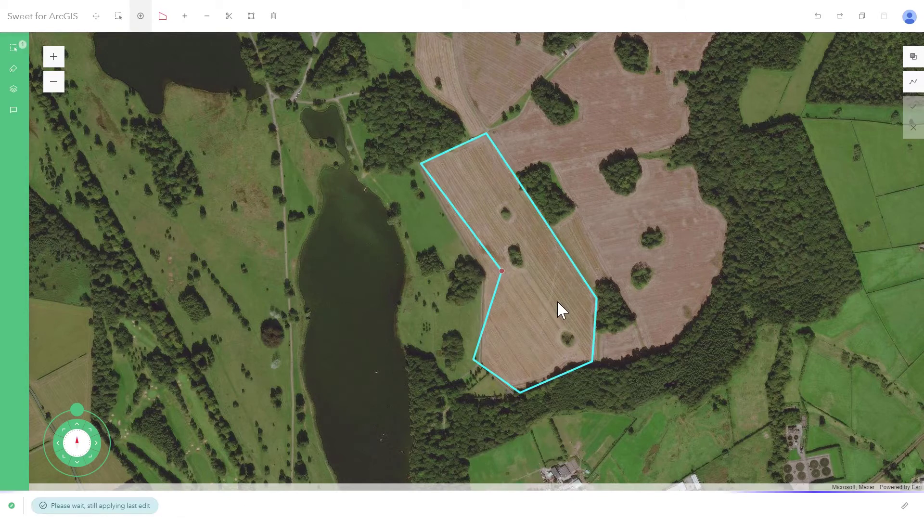
# Sketch a test outline overlapping the site, then undo it
pyautogui.click(591, 190)
pyautogui.click(557, 306)
pyautogui.click(623, 382)
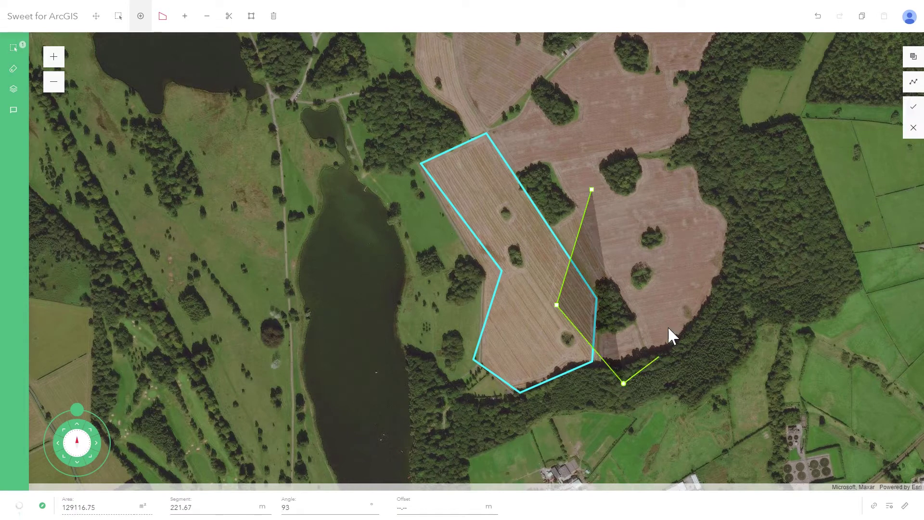
pyautogui.click(660, 357)
pyautogui.doubleClick(672, 274)
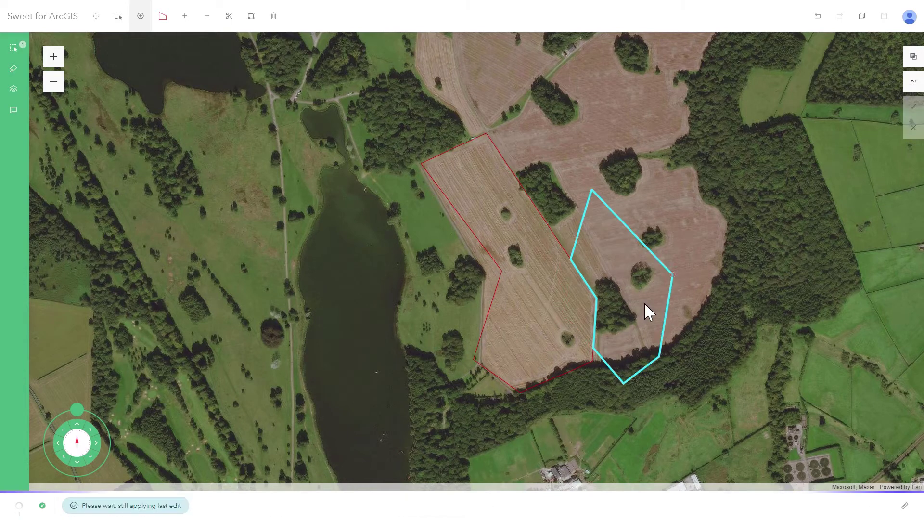
pyautogui.click(818, 17)
# Draw a test Planned Homes polygon outside the development site boundary
pyautogui.click(163, 17)
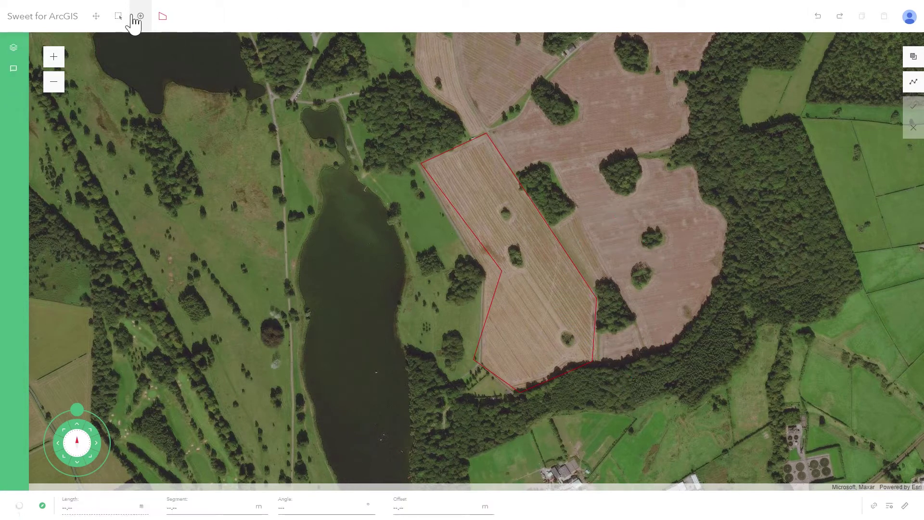
pyautogui.click(843, 96)
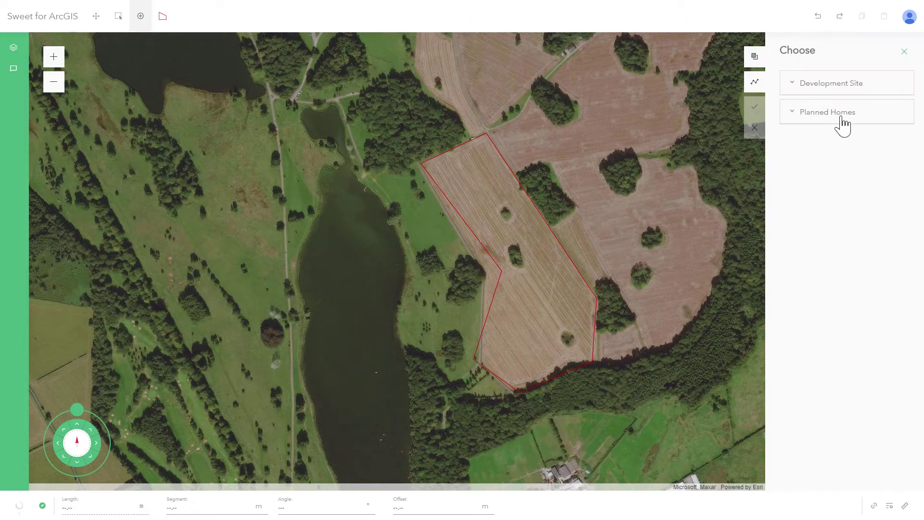
pyautogui.click(827, 119)
pyautogui.click(819, 151)
pyautogui.click(544, 177)
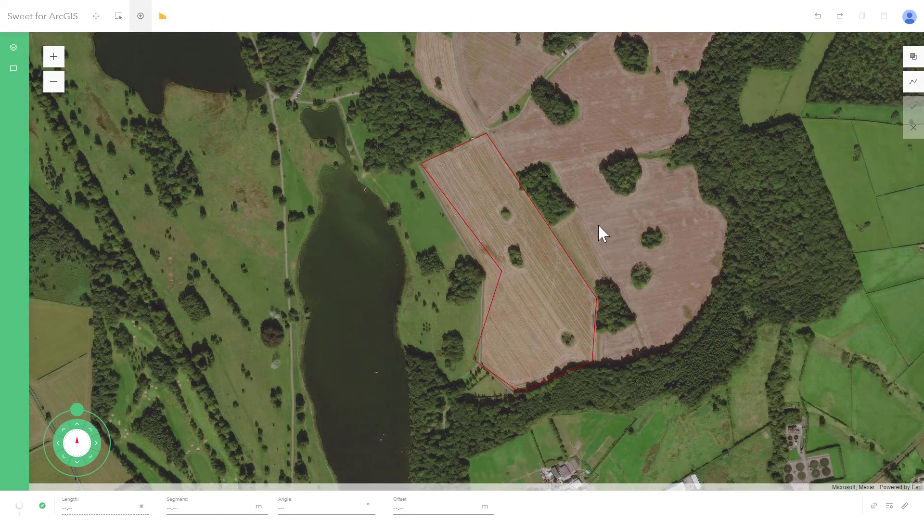
pyautogui.click(597, 225)
pyautogui.click(608, 215)
pyautogui.doubleClick(580, 150)
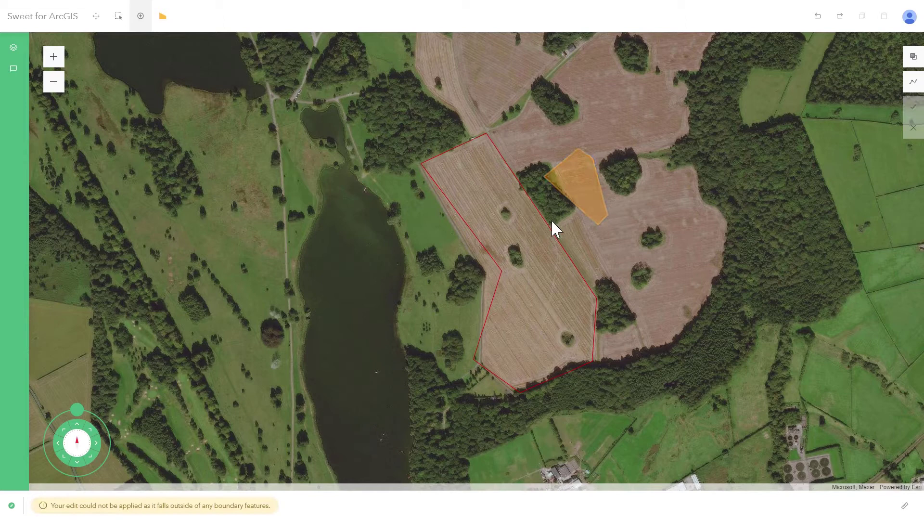
# Draw two Planned Homes squares inside the site, then undo them
pyautogui.click(523, 309)
pyautogui.click(542, 298)
pyautogui.click(554, 319)
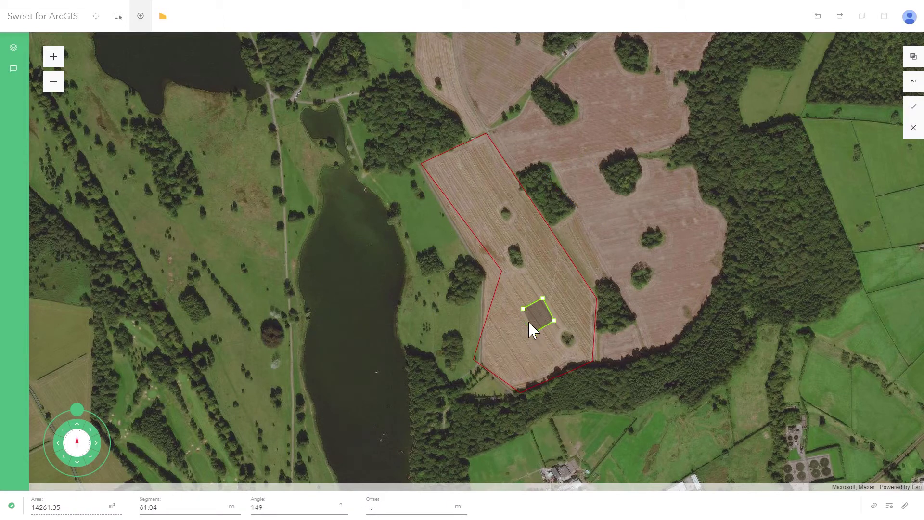
pyautogui.doubleClick(531, 326)
pyautogui.click(513, 328)
pyautogui.click(532, 315)
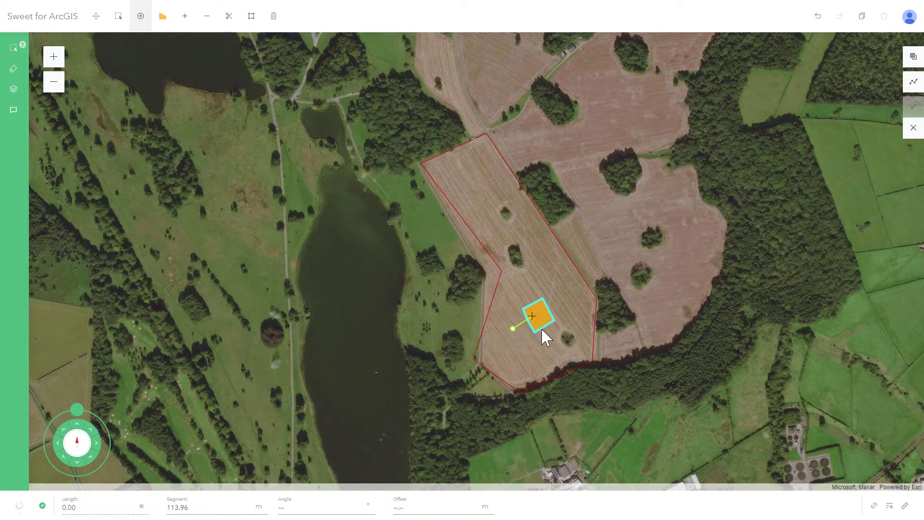
pyautogui.doubleClick(528, 351)
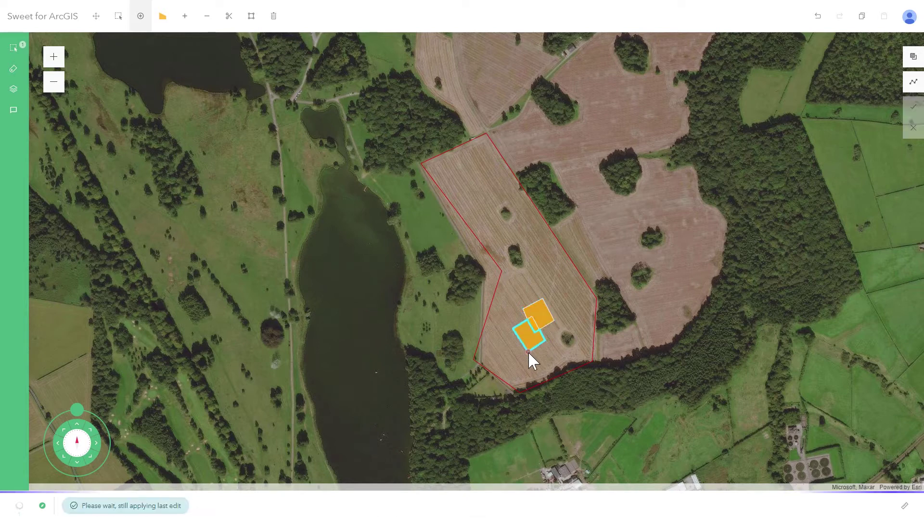
pyautogui.click(820, 18)
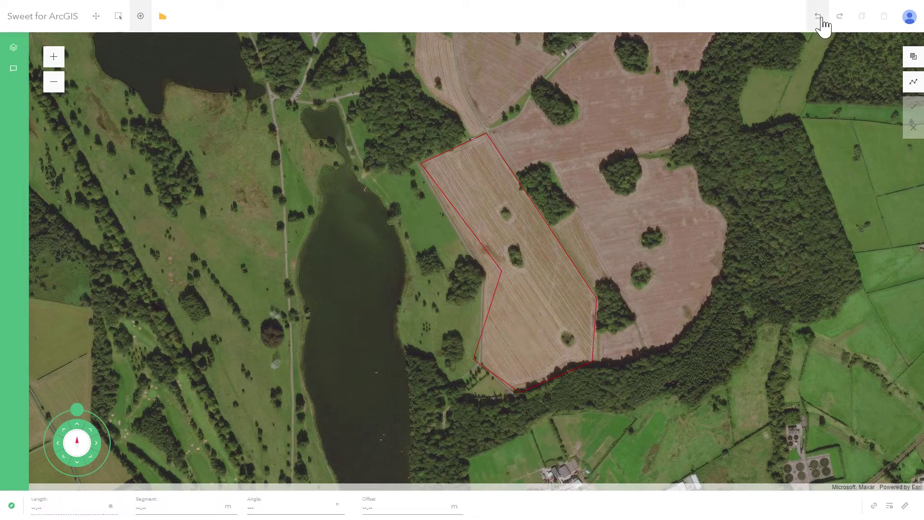
# Inspect the site's properties while Redo and Undo switch Planned Homes between 1 and 0
pyautogui.click(120, 18)
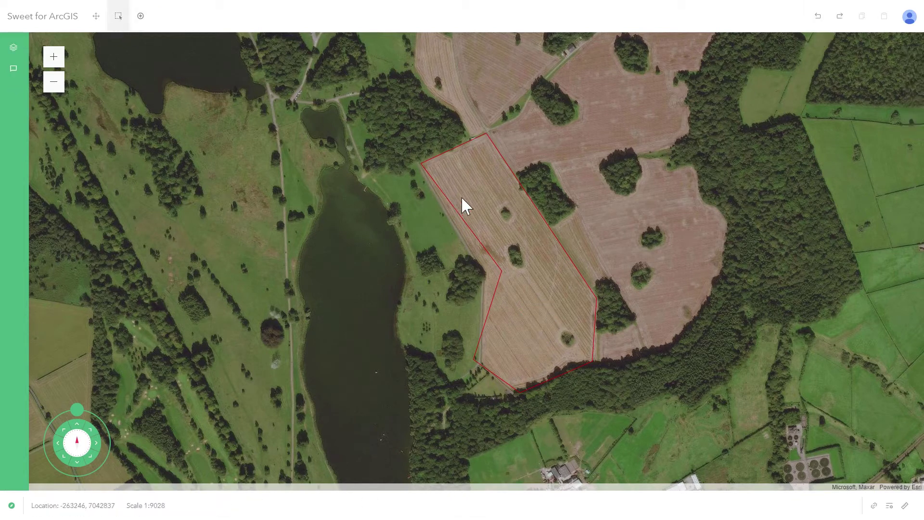
pyautogui.click(462, 198)
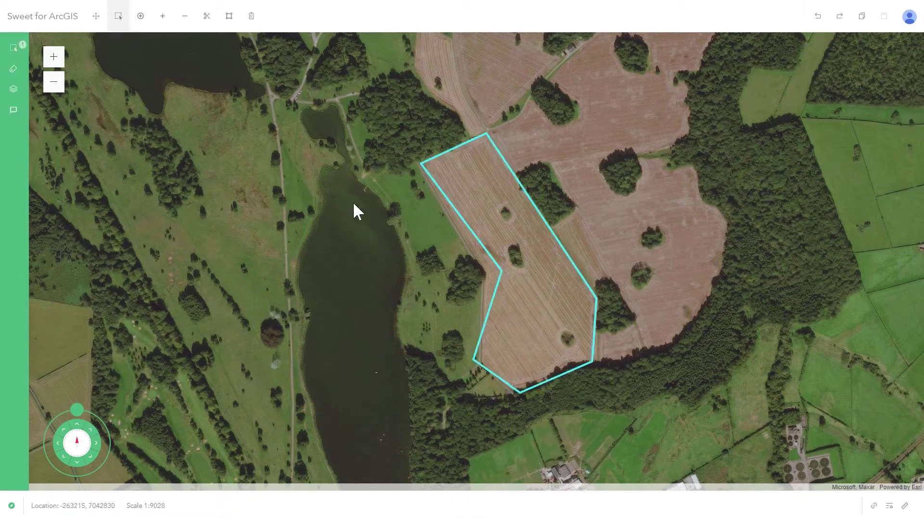
pyautogui.click(13, 75)
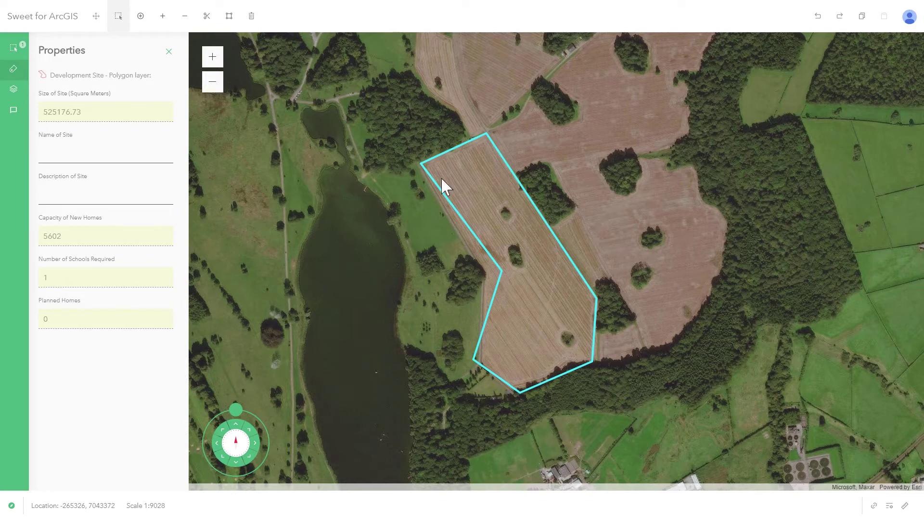
pyautogui.click(841, 19)
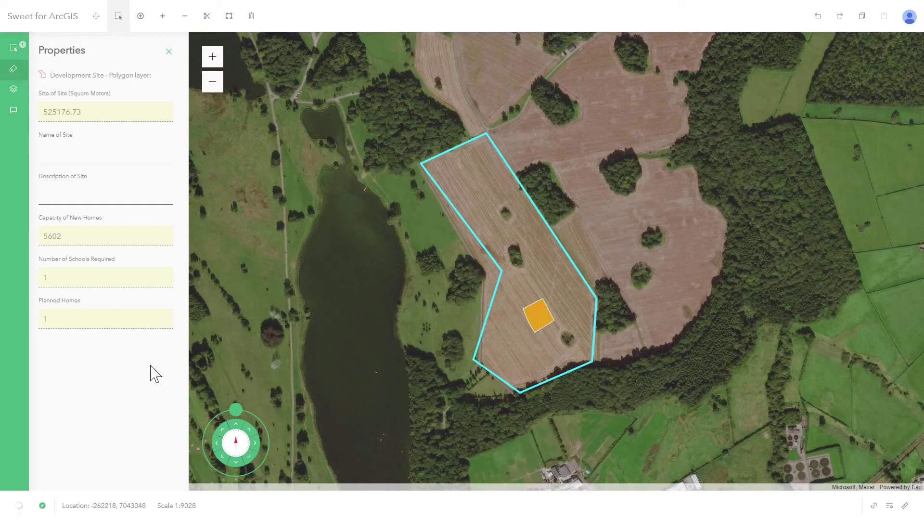
pyautogui.click(819, 17)
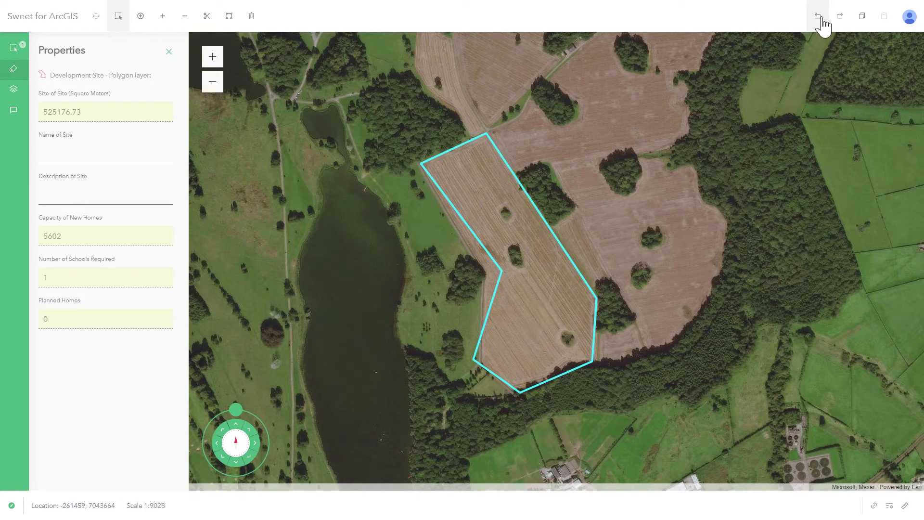
pyautogui.click(169, 51)
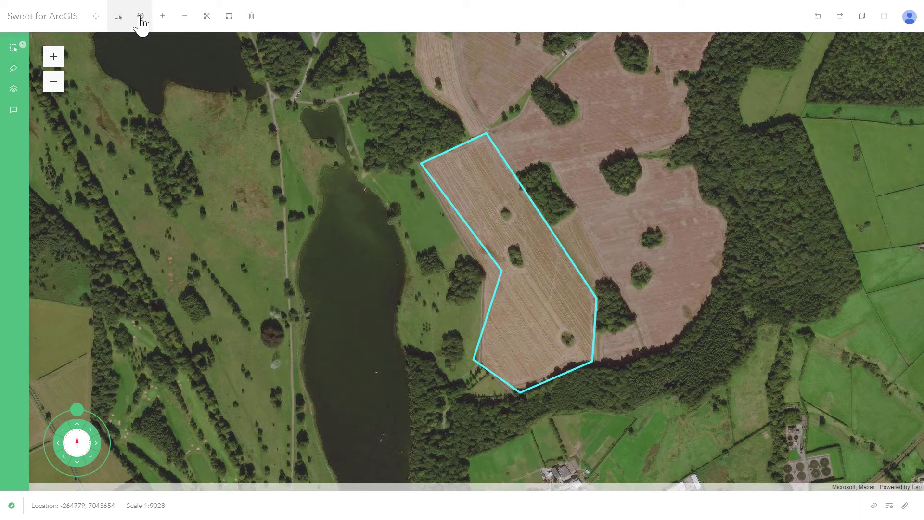
# Sketch a new Development Site outline from north of the lake across it to the south-east
pyautogui.click(140, 18)
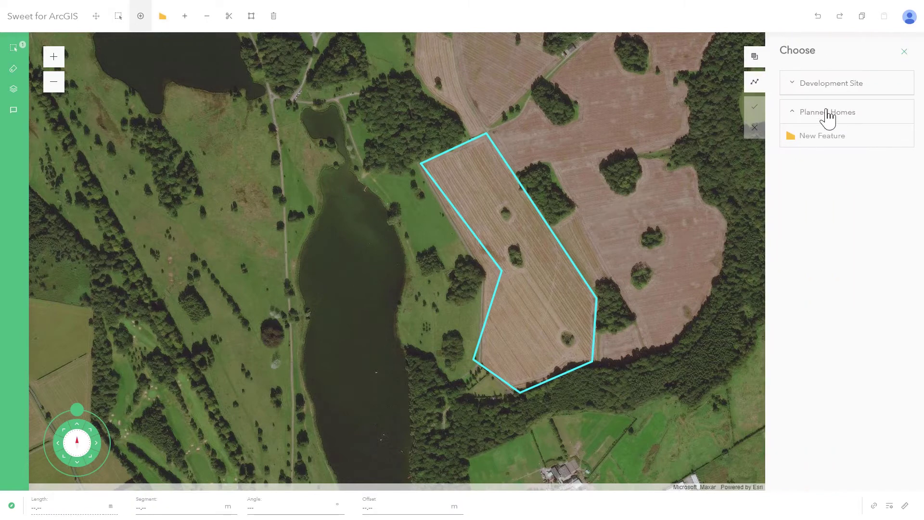
pyautogui.click(835, 87)
pyautogui.click(830, 110)
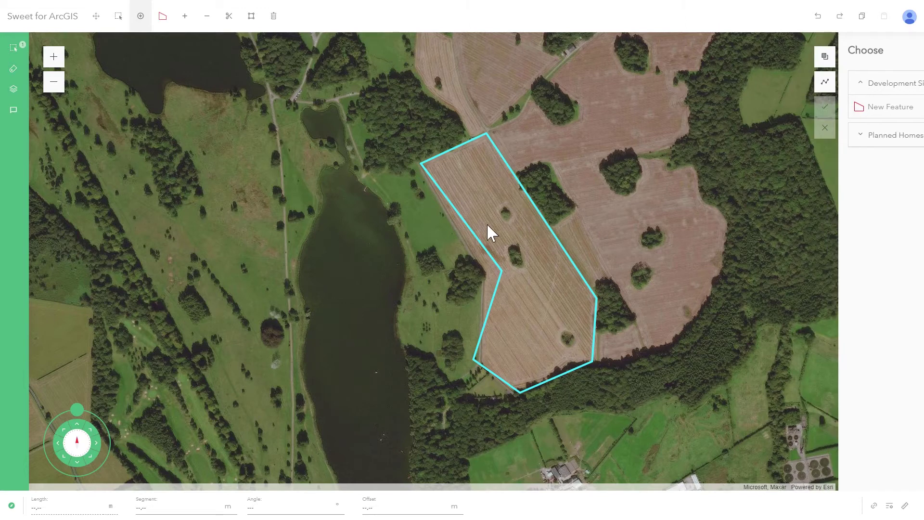
pyautogui.click(397, 190)
pyautogui.click(353, 274)
pyautogui.click(385, 386)
pyautogui.click(453, 458)
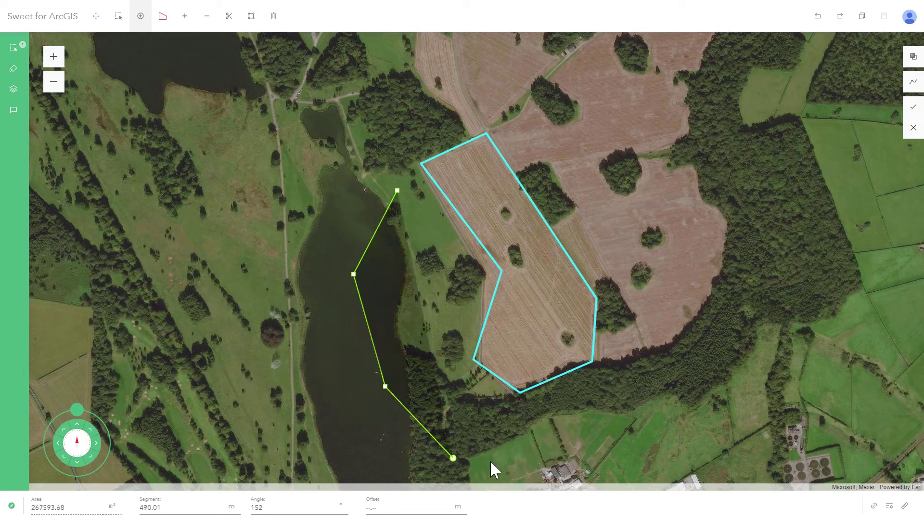
pyautogui.click(504, 461)
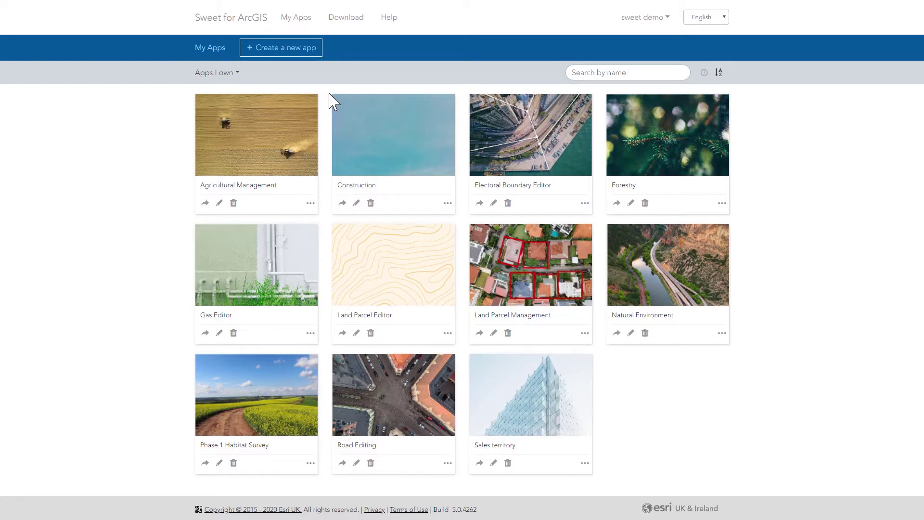
# Start a new application named 'My new development site'
pyautogui.click(288, 60)
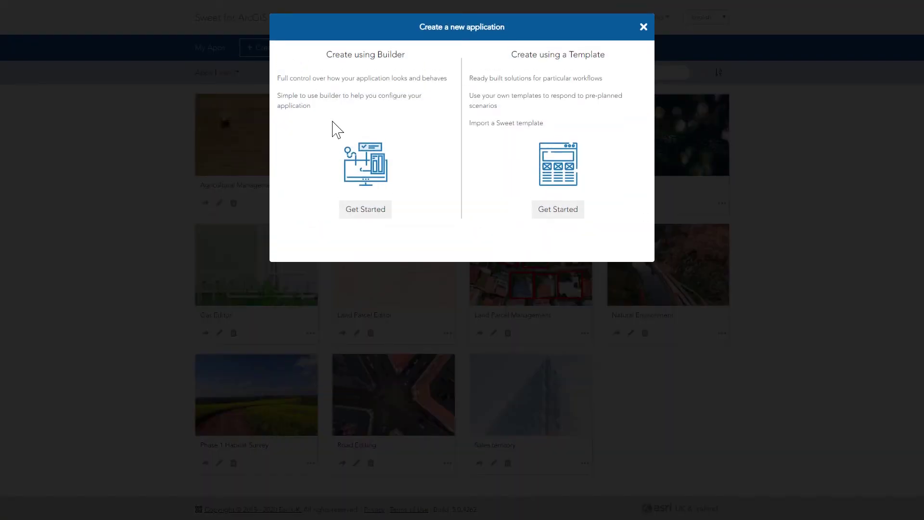
pyautogui.click(374, 212)
pyautogui.click(435, 77)
pyautogui.write('My ne')
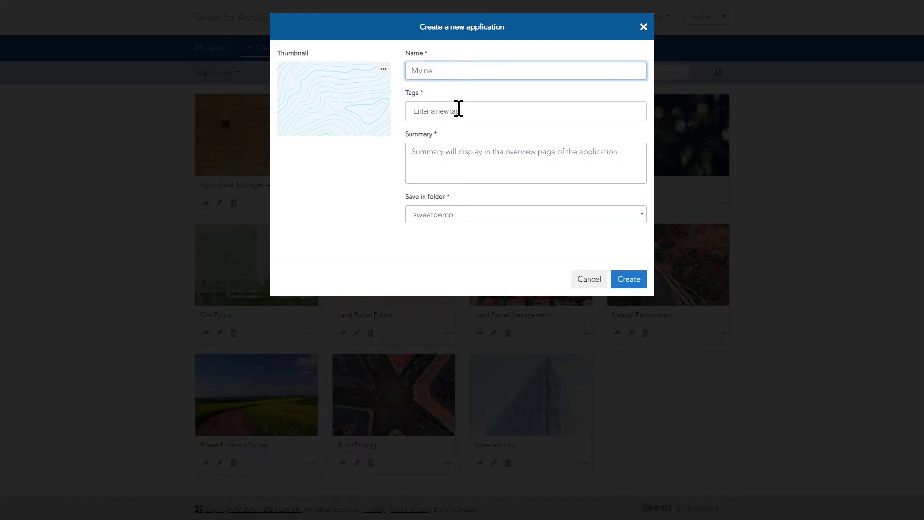
pyautogui.write('w development site')
# Reuse the name as a tag and summary, adding 'application' to the summary
pyautogui.moveTo(499, 73); pyautogui.dragTo(400, 75)
pyautogui.hotkey('ctrl', 'c')
pyautogui.click(450, 114)
pyautogui.hotkey('ctrl', 'v')
pyautogui.press('Return')
pyautogui.click(479, 184)
pyautogui.hotkey('ctrl', 'v')
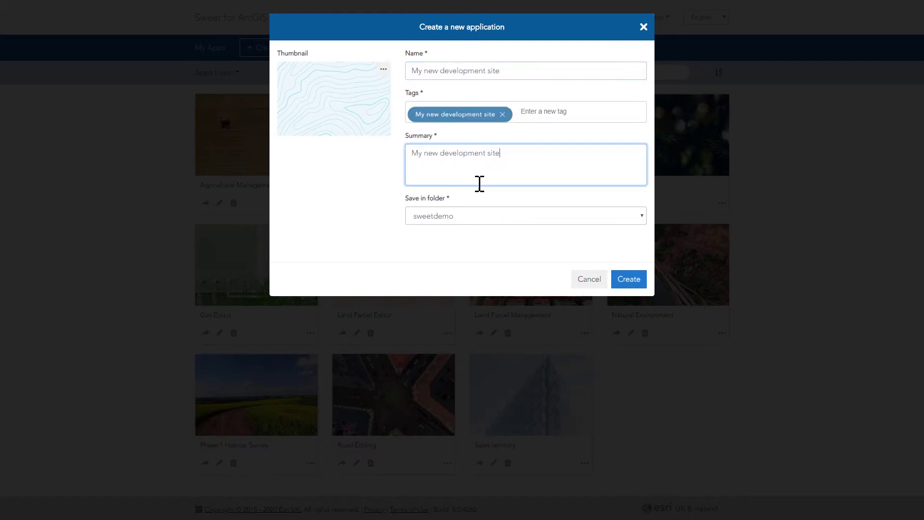
pyautogui.write('application')
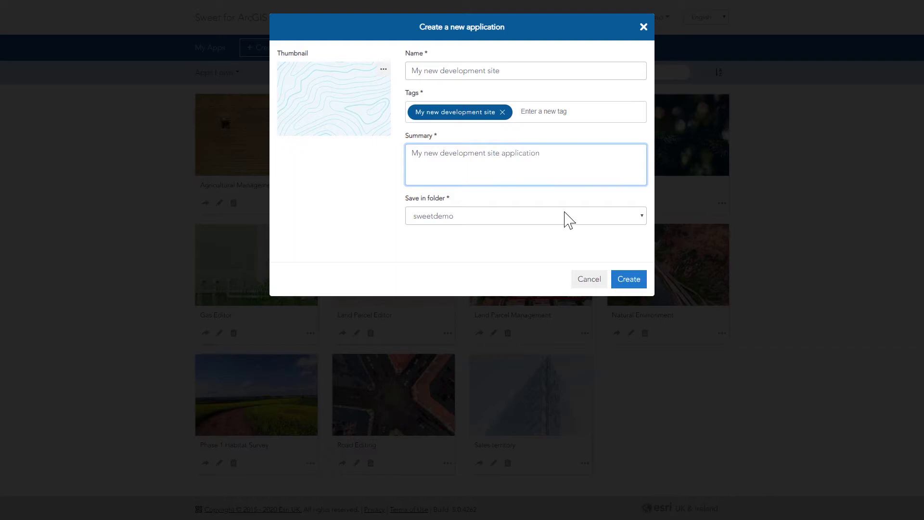
# Choose the save folder and create the application
pyautogui.click(569, 219)
pyautogui.click(558, 270)
pyautogui.click(626, 280)
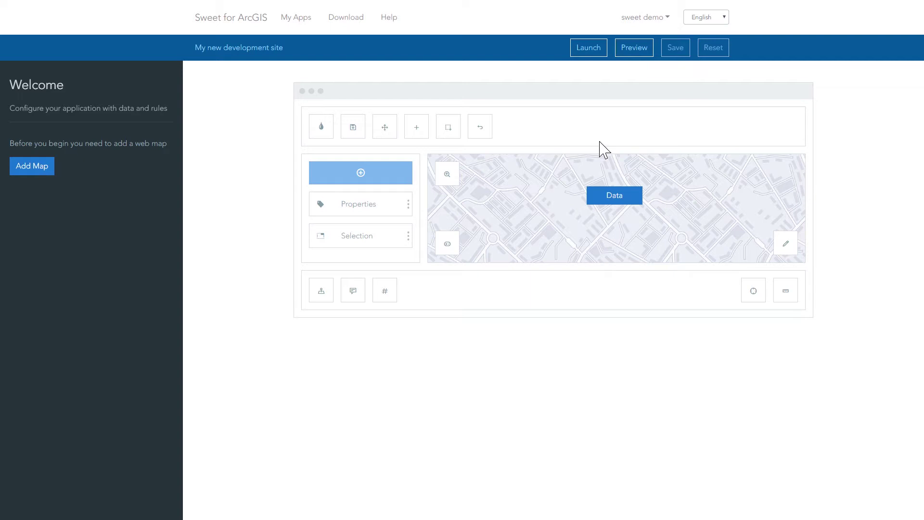
# Search 'development' and select New Development Site as the app's web map
pyautogui.click(43, 173)
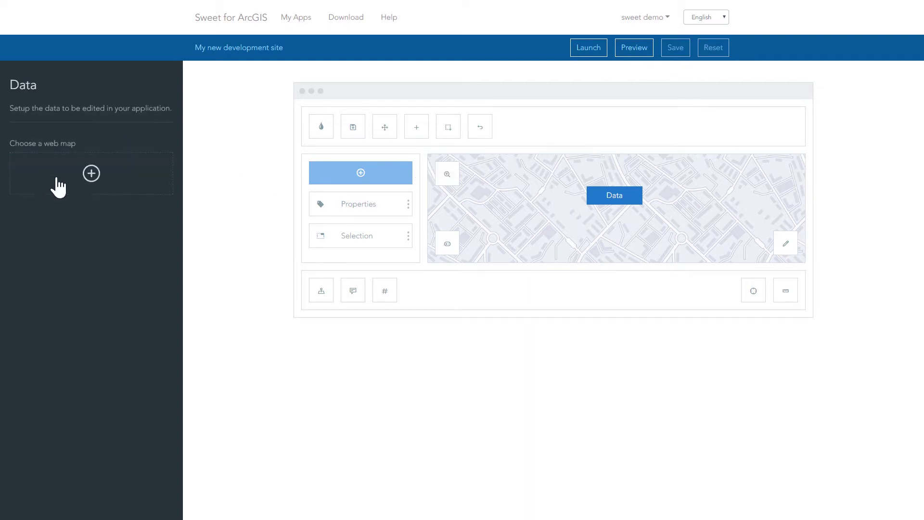
pyautogui.click(71, 181)
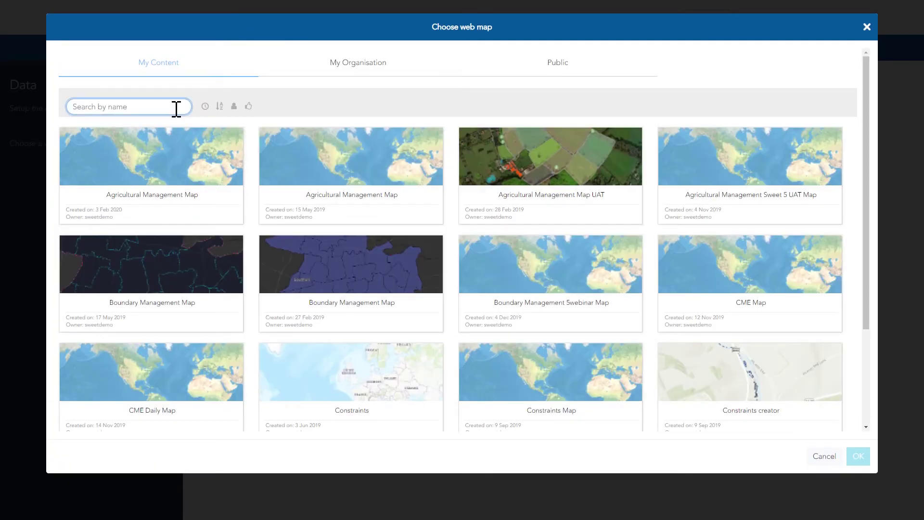
pyautogui.write('development')
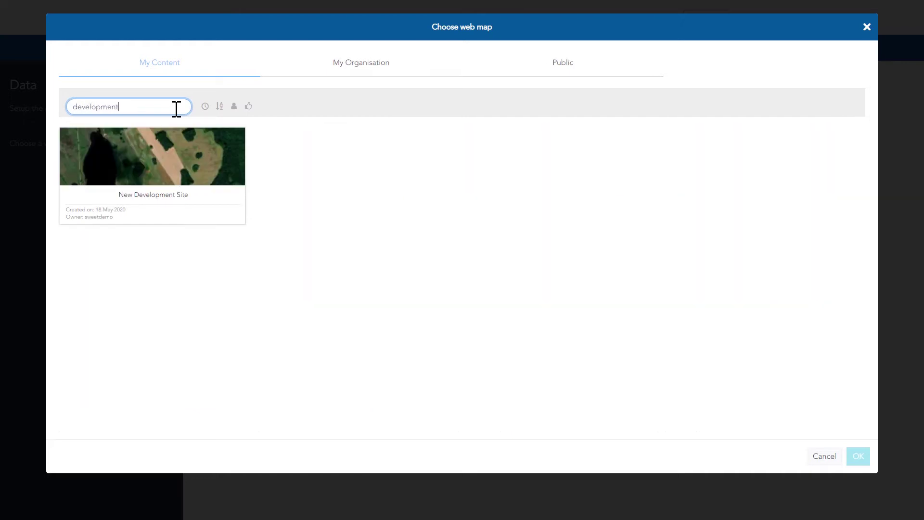
pyautogui.click(183, 156)
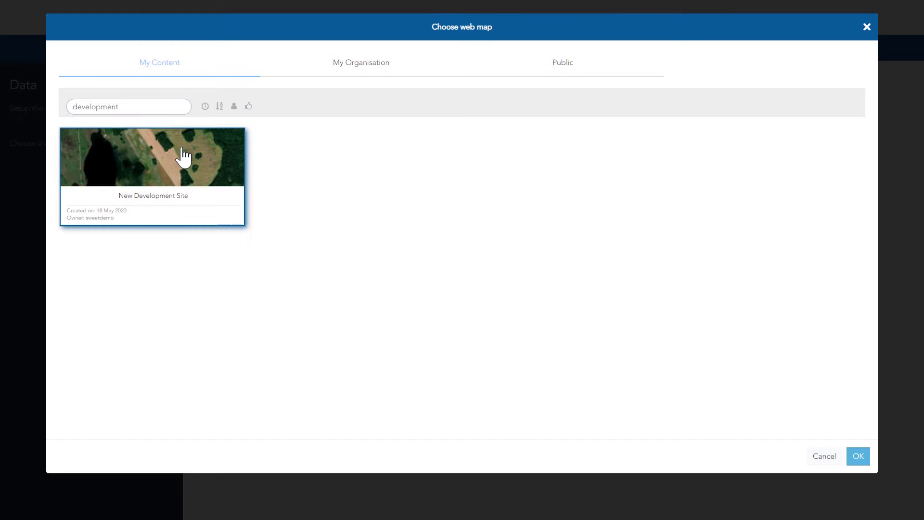
pyautogui.click(859, 456)
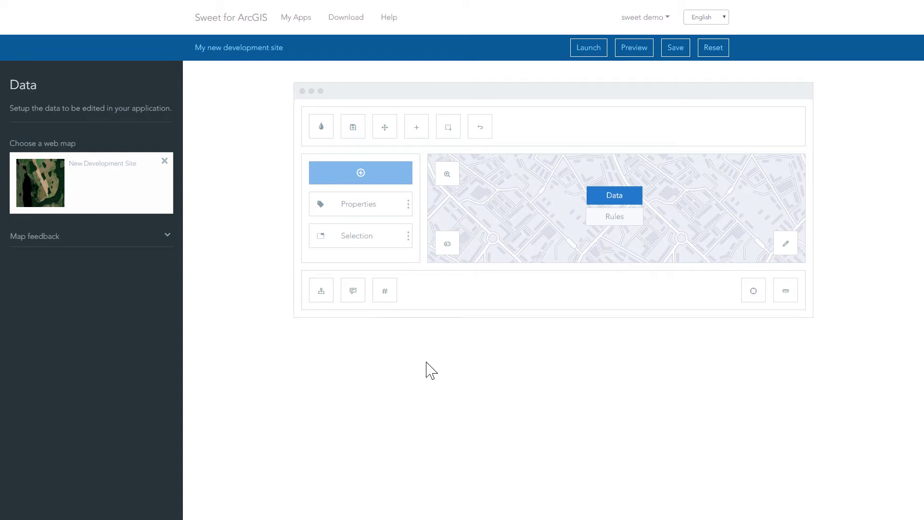
# Preview the app and check the Development Site and Planned Homes templates and map layers
pyautogui.click(630, 48)
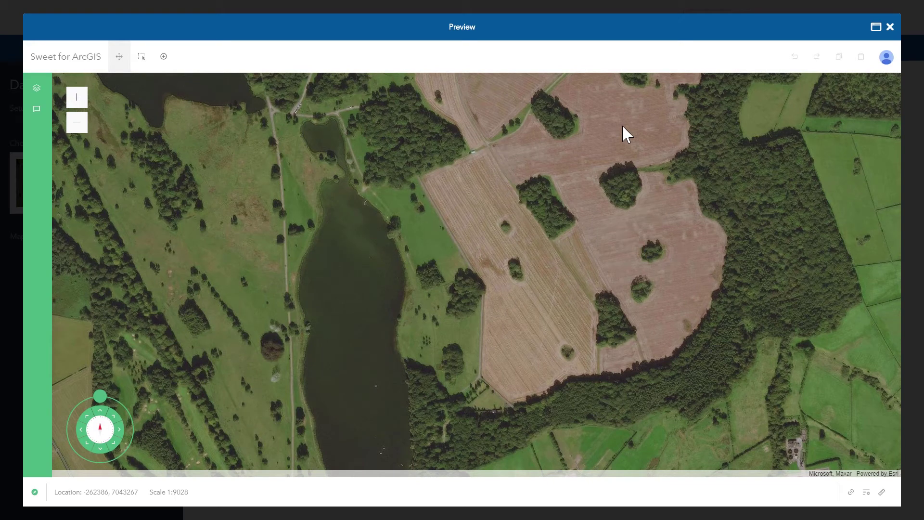
pyautogui.click(164, 57)
pyautogui.click(185, 58)
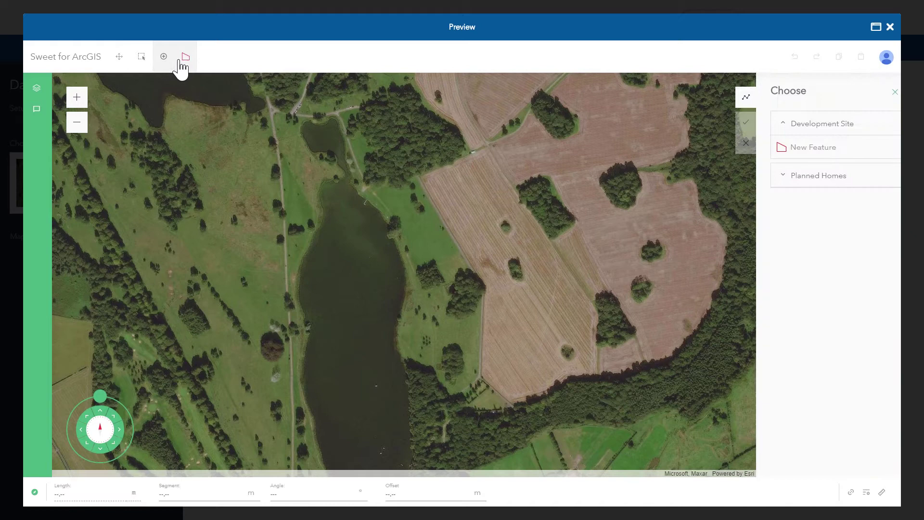
pyautogui.click(822, 177)
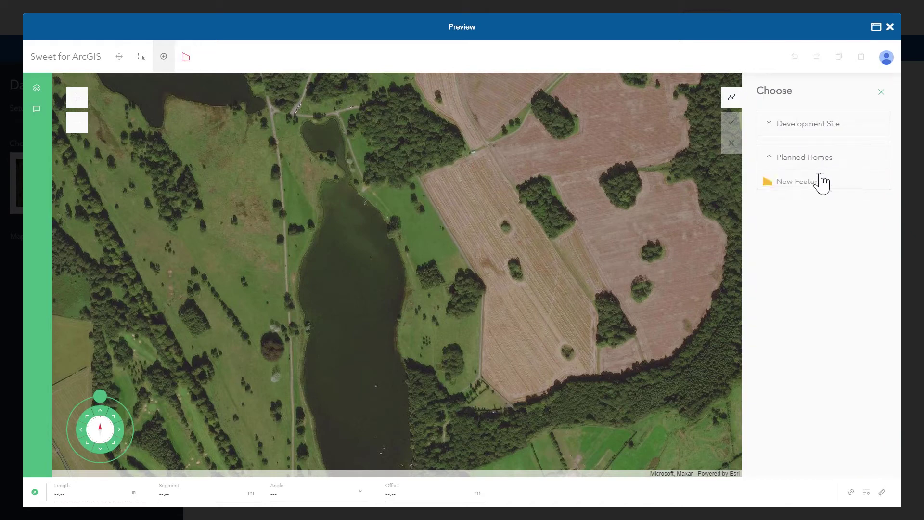
pyautogui.click(34, 90)
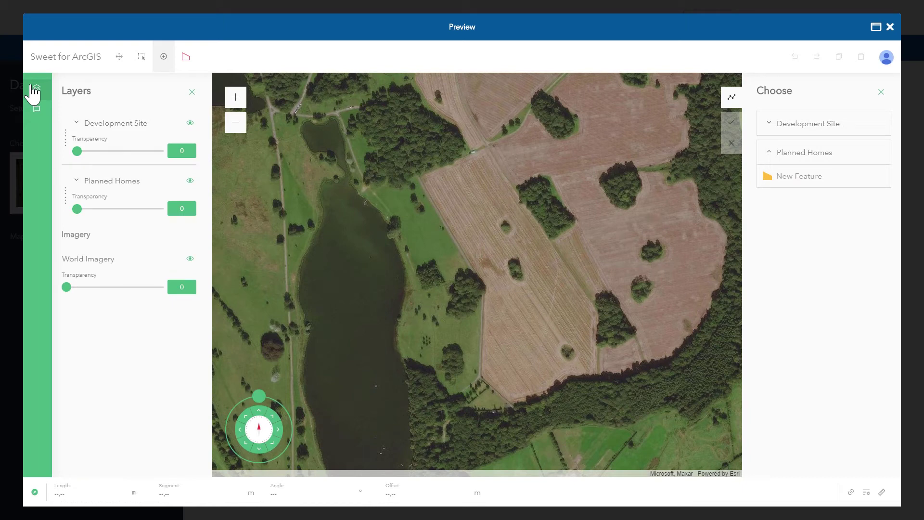
pyautogui.click(34, 89)
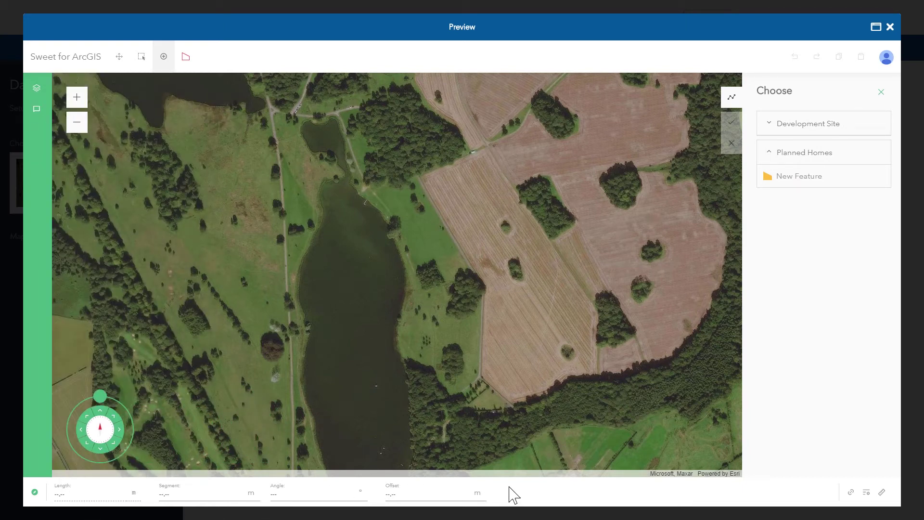
pyautogui.click(882, 92)
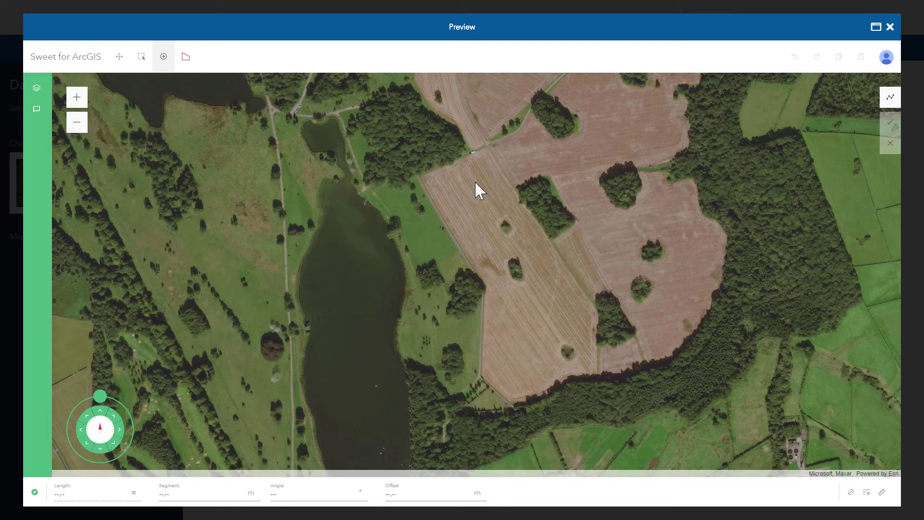
# Give Planned Homes single-layer topology rules: No holes, Single polygon, Overlap Not allowed
pyautogui.click(890, 27)
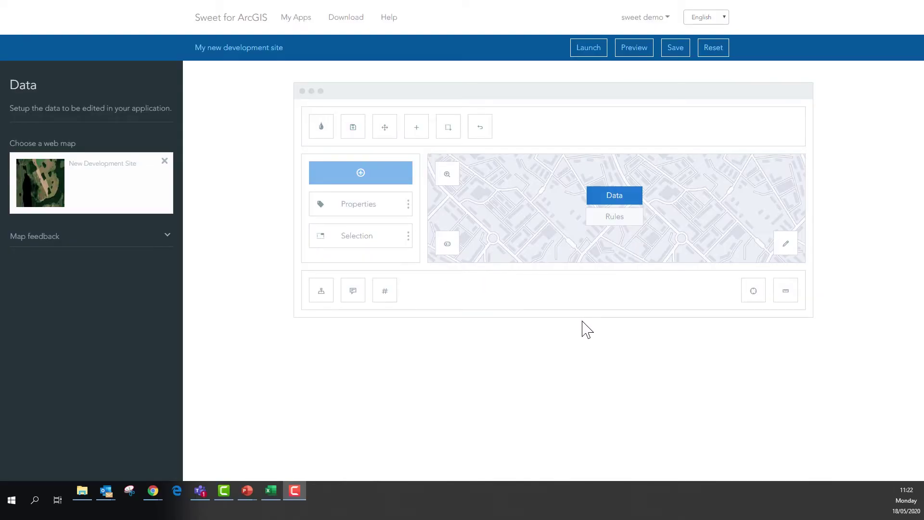
pyautogui.click(625, 224)
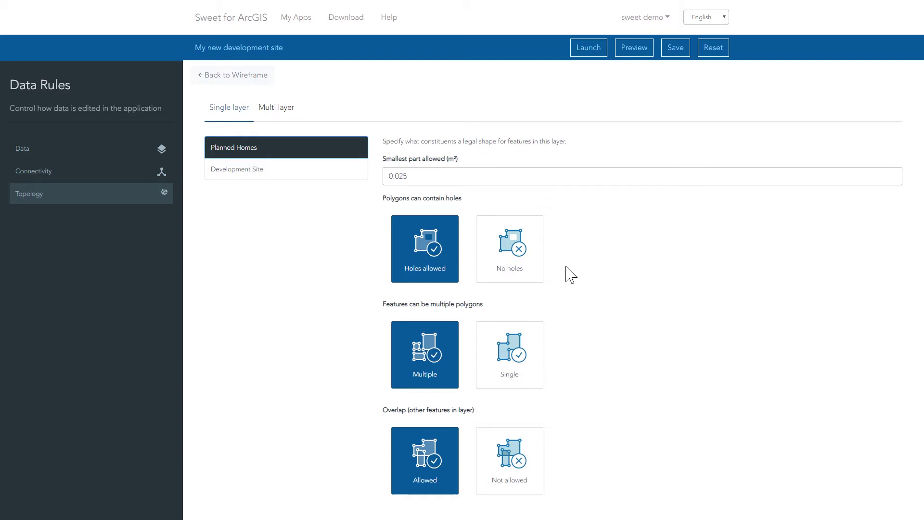
pyautogui.click(535, 270)
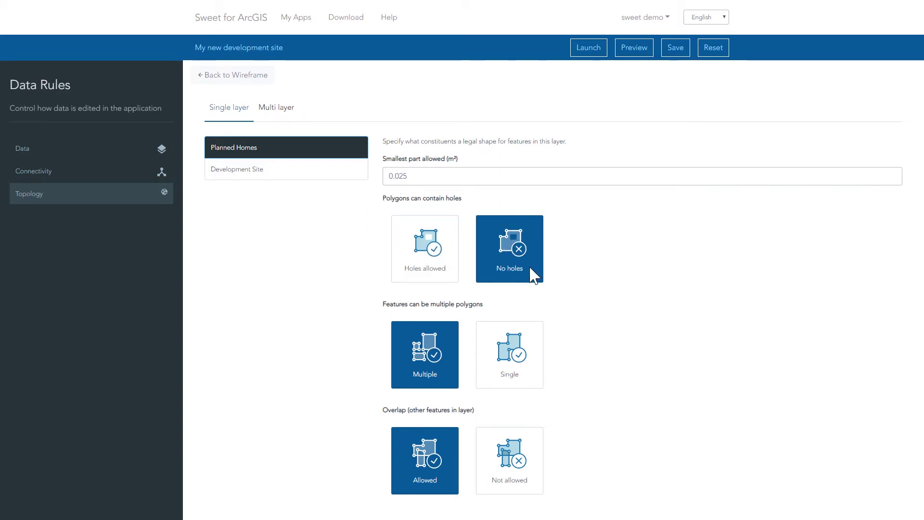
pyautogui.click(514, 354)
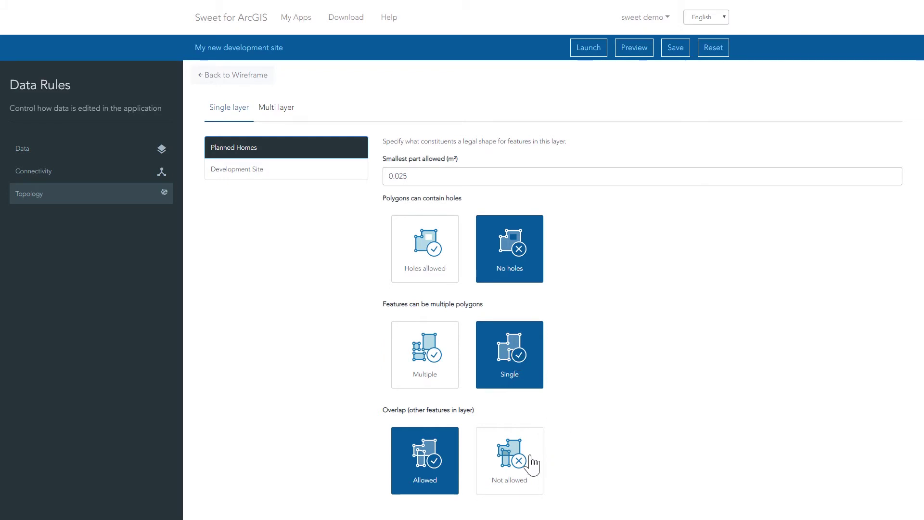
pyautogui.click(532, 464)
# Set Development Site to No holes and Overlap Not allowed, keeping multiple polygons allowed
pyautogui.click(295, 174)
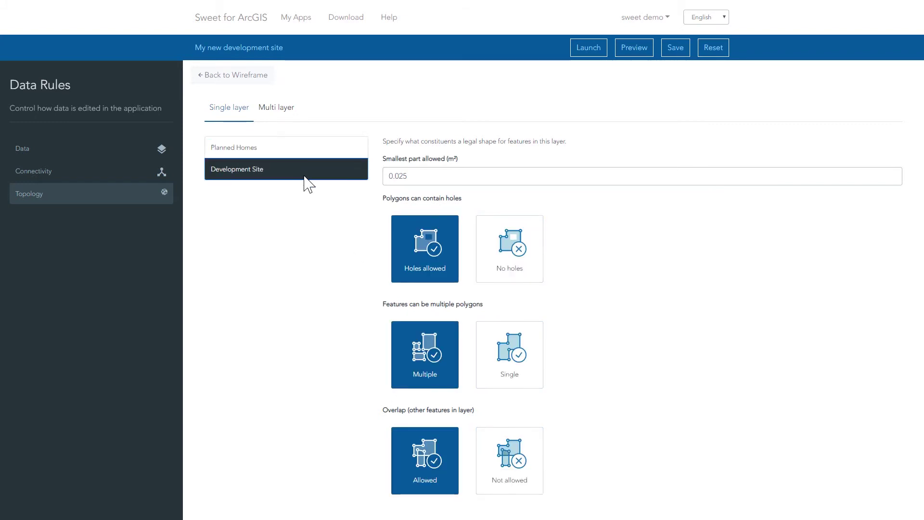
pyautogui.click(515, 268)
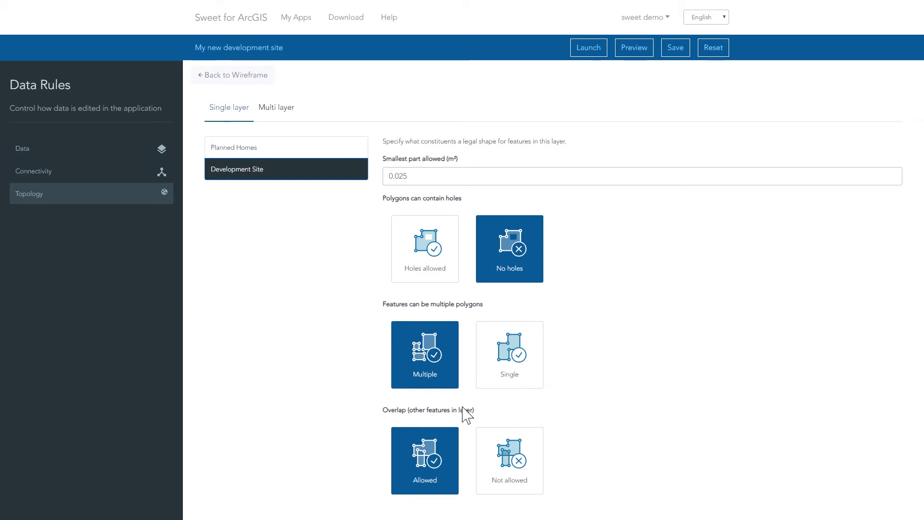
pyautogui.click(520, 460)
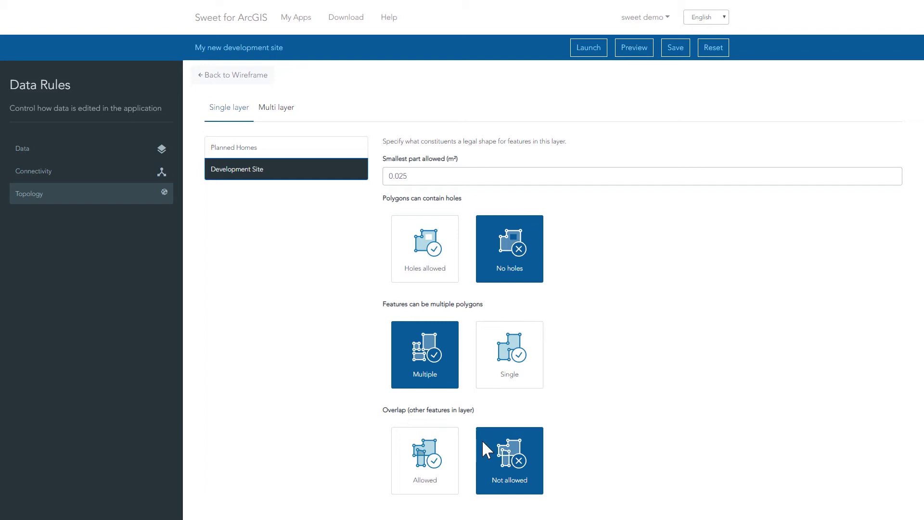
pyautogui.click(275, 150)
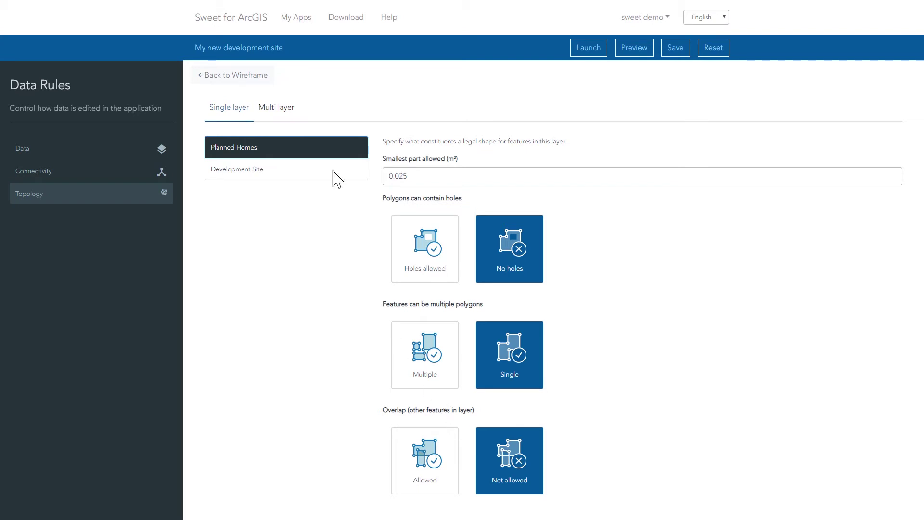
# Add a multi-layer Contained rule with Development Site as the parent containing layer
pyautogui.click(292, 109)
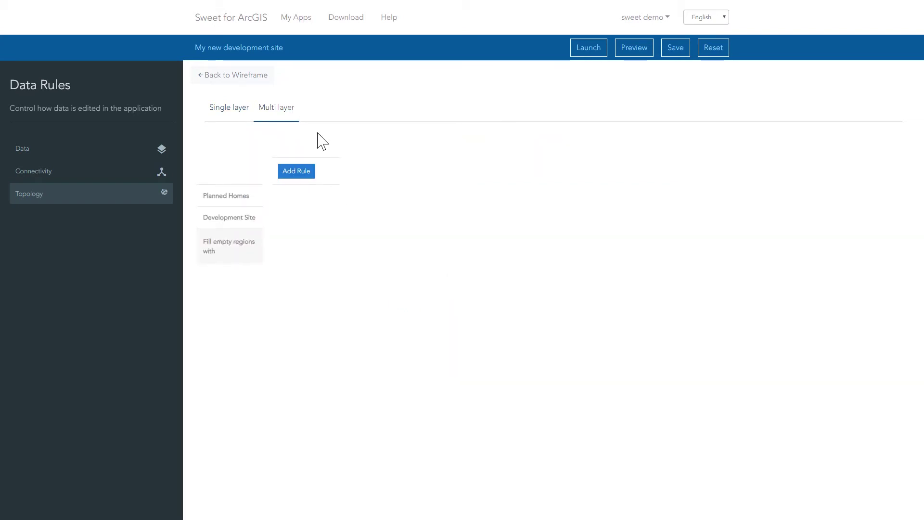
pyautogui.click(308, 174)
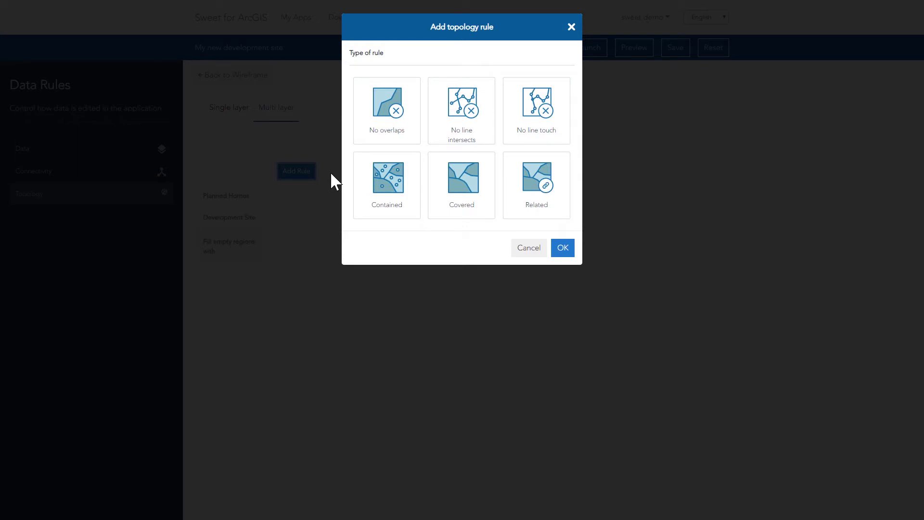
pyautogui.click(389, 189)
pyautogui.click(408, 248)
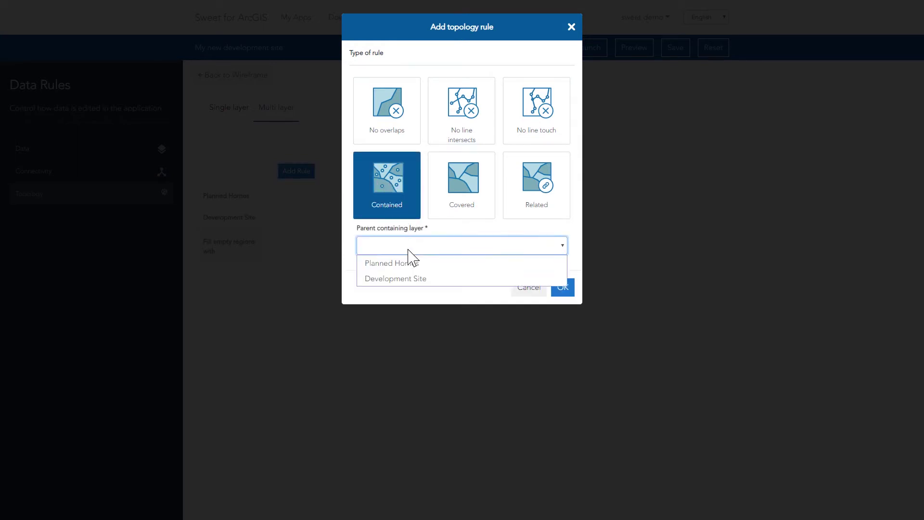
pyautogui.click(406, 279)
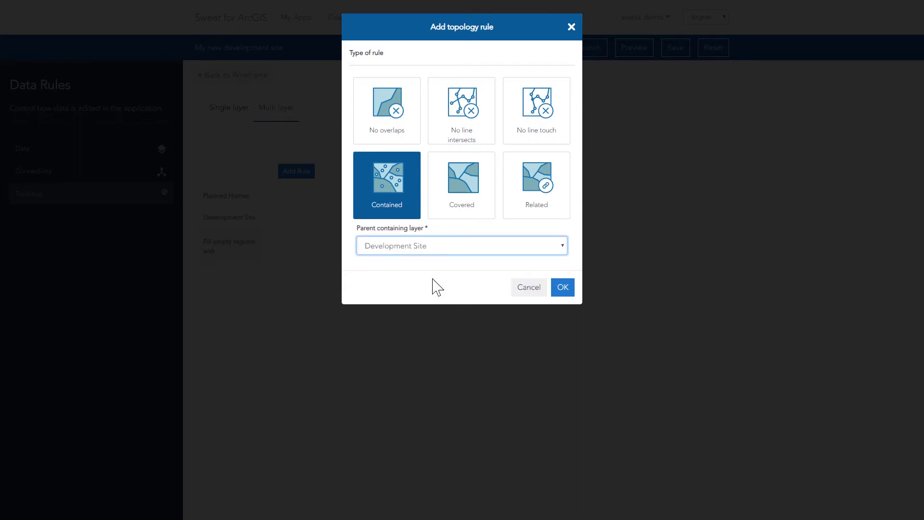
pyautogui.click(562, 288)
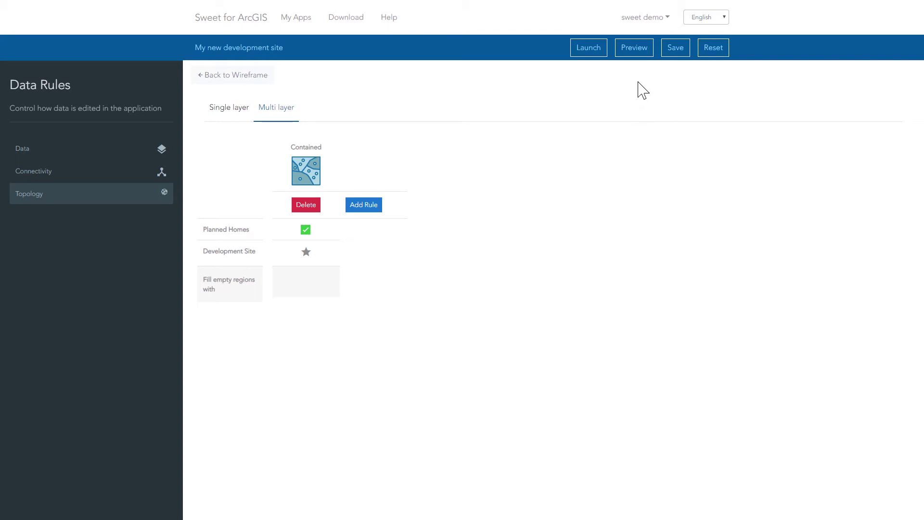
# In Preview, draw a Planned Homes polygon outside any site and read the boundary error in Messages
pyautogui.click(635, 47)
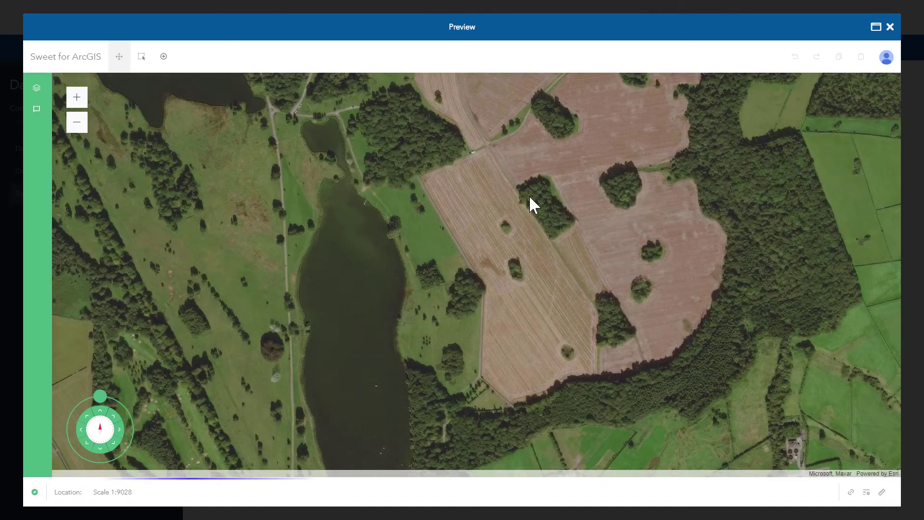
pyautogui.click(164, 60)
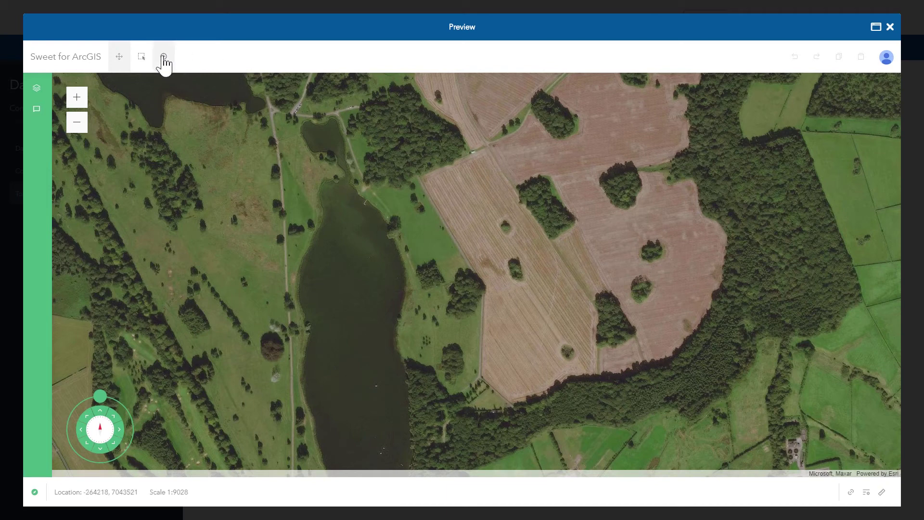
pyautogui.click(185, 59)
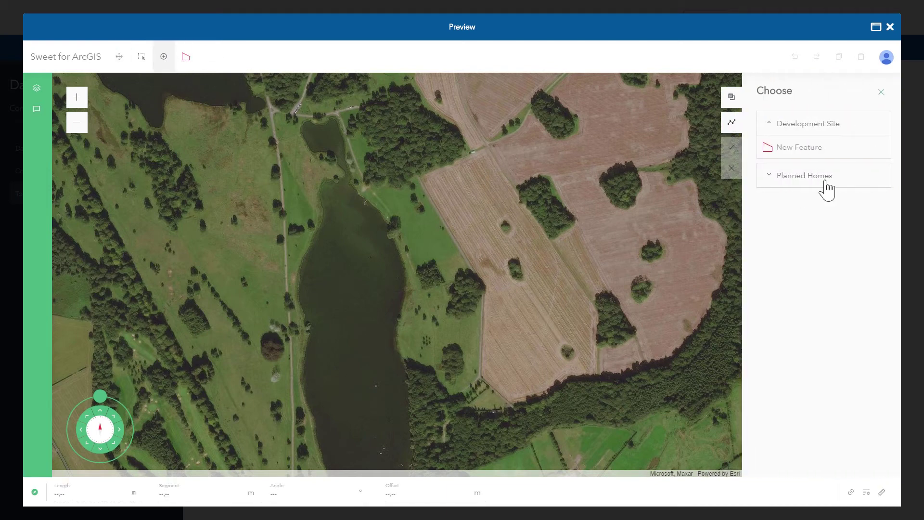
pyautogui.click(824, 179)
pyautogui.click(810, 181)
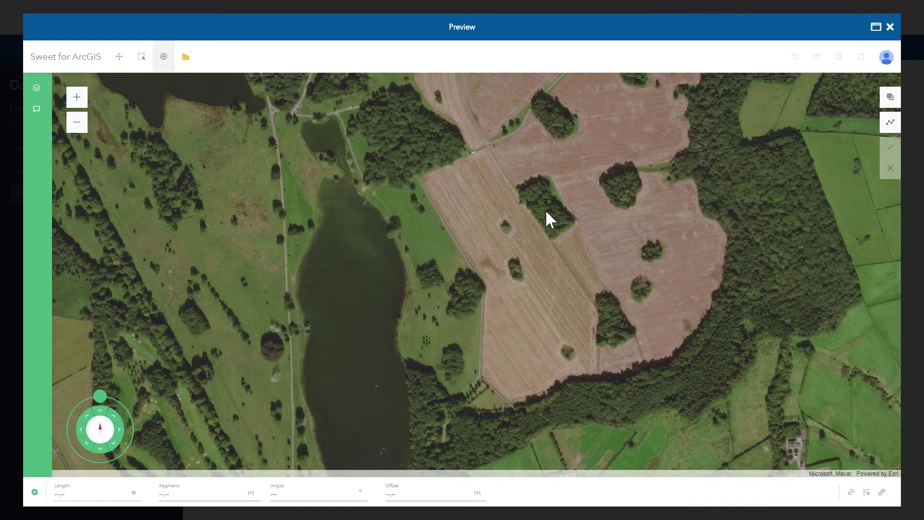
pyautogui.click(467, 162)
pyautogui.click(465, 216)
pyautogui.click(520, 213)
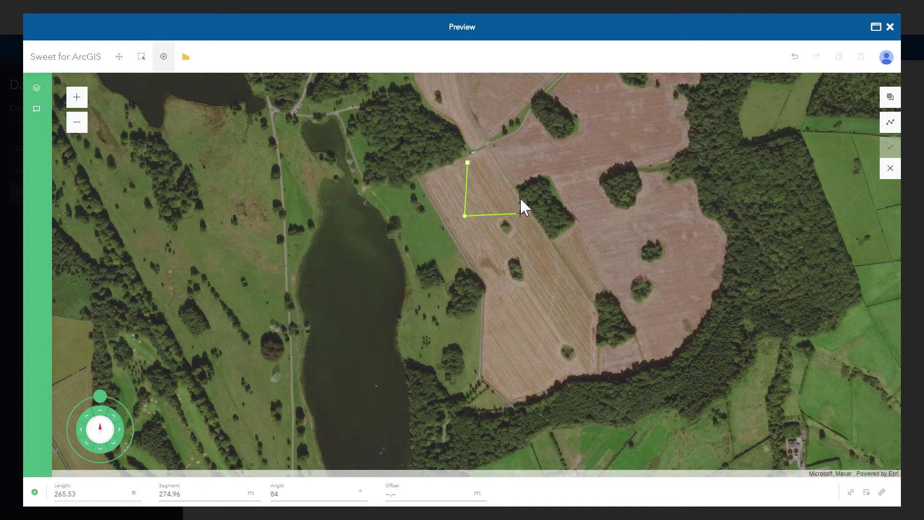
pyautogui.doubleClick(518, 161)
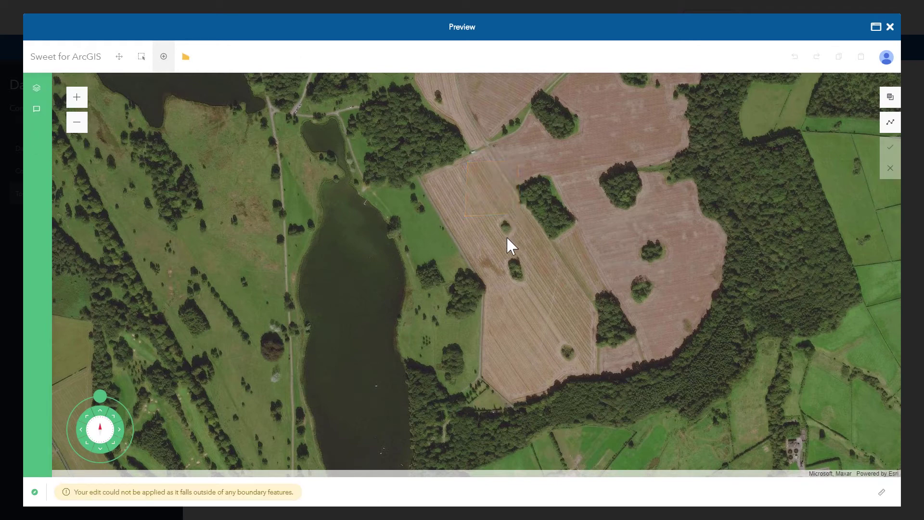
pyautogui.click(37, 110)
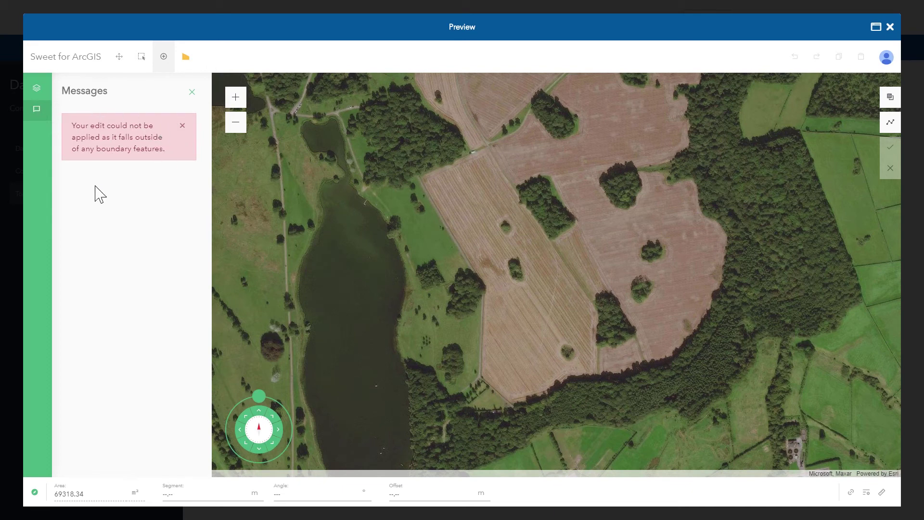
pyautogui.click(192, 93)
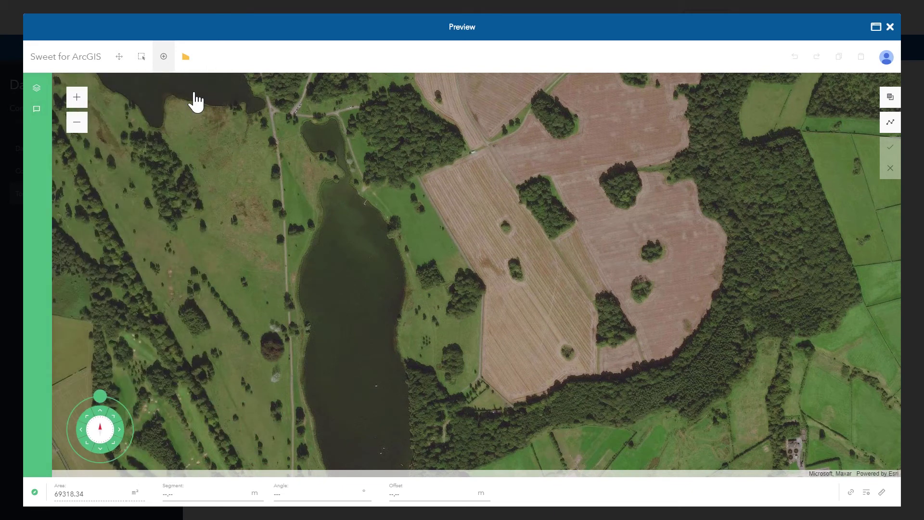
# Draw a new Development Site polygon tracing the field's boundary
pyautogui.click(186, 57)
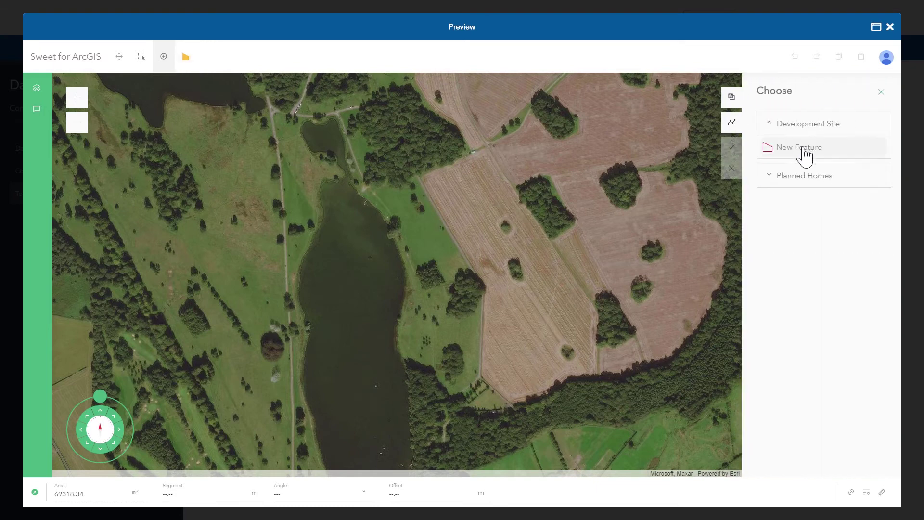
pyautogui.click(800, 147)
pyautogui.click(424, 174)
pyautogui.click(489, 281)
pyautogui.click(482, 376)
pyautogui.click(517, 411)
pyautogui.click(580, 378)
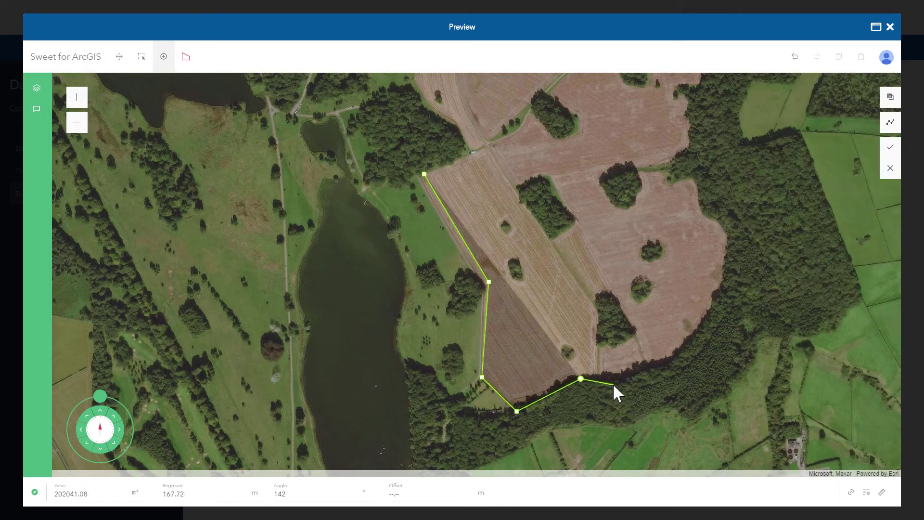
pyautogui.click(597, 373)
pyautogui.click(597, 308)
pyautogui.doubleClick(489, 144)
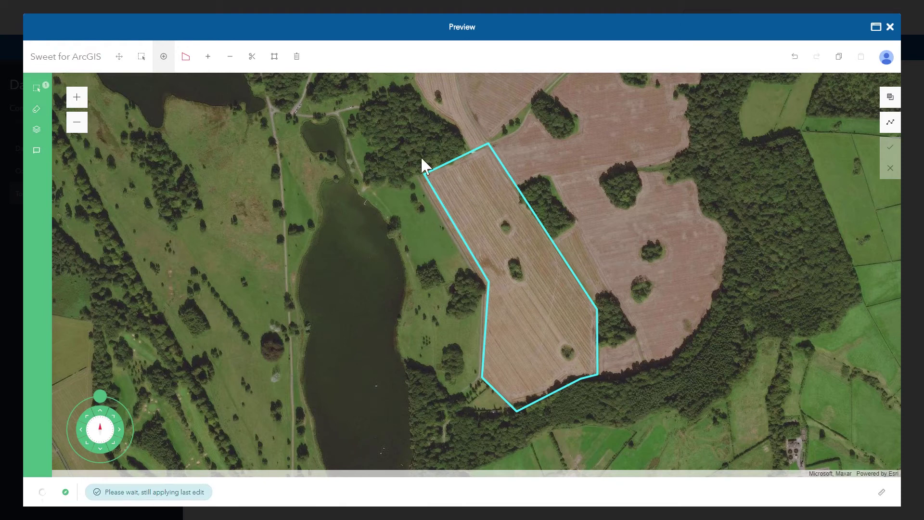
# Draw a first Planned Homes area fully inside the development site
pyautogui.click(186, 57)
pyautogui.click(801, 176)
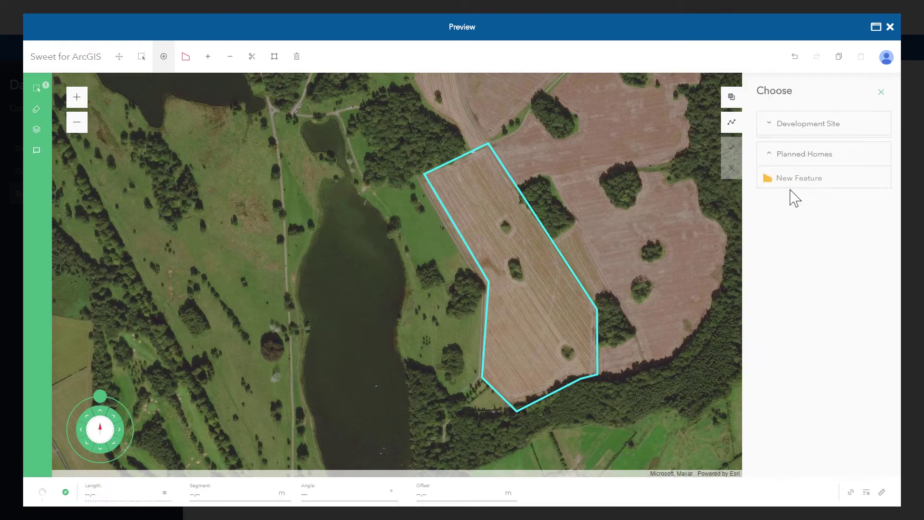
pyautogui.click(773, 186)
pyautogui.click(536, 264)
pyautogui.click(509, 311)
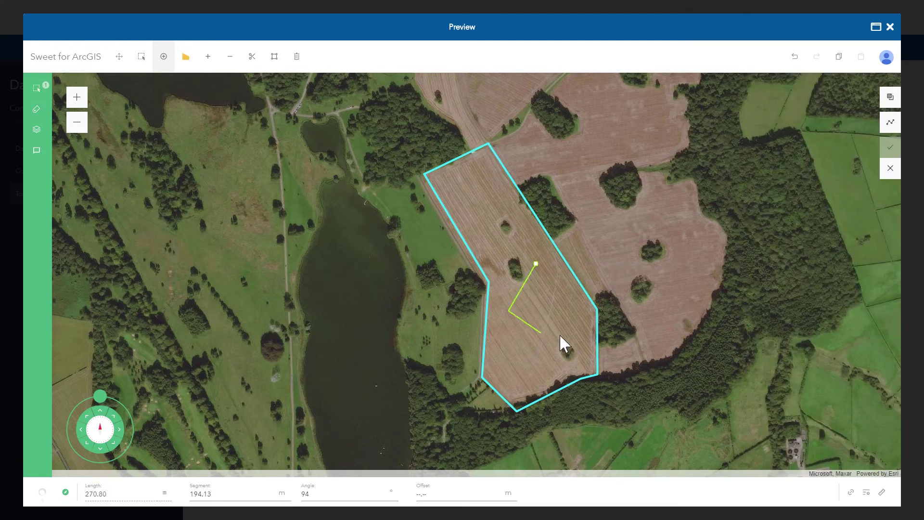
pyautogui.click(552, 335)
pyautogui.click(568, 321)
pyautogui.click(563, 279)
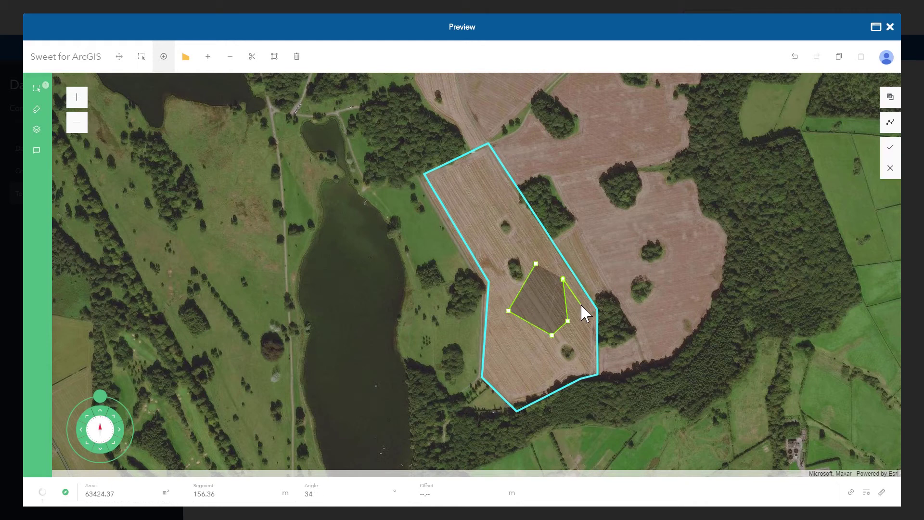
pyautogui.doubleClick(549, 255)
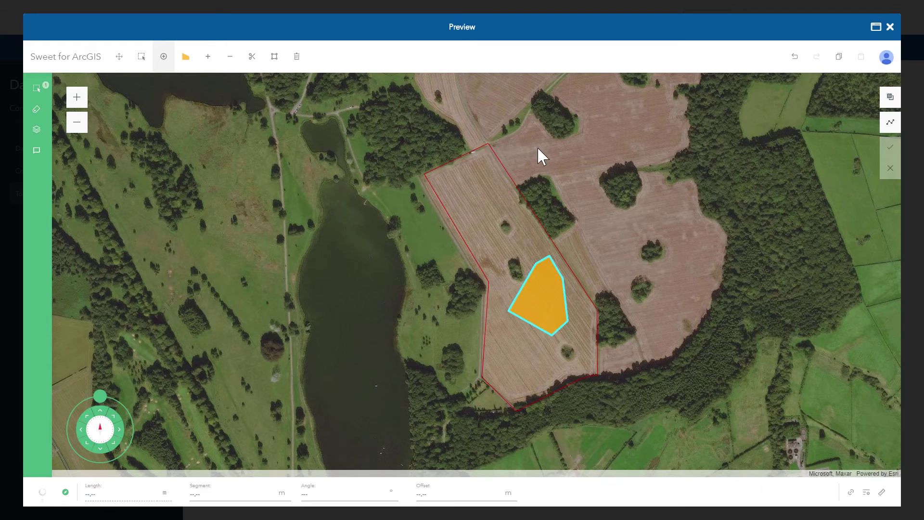
# Draw a second Planned Homes area across the site edge, which gets trimmed to the boundary
pyautogui.click(515, 155)
pyautogui.click(485, 176)
pyautogui.click(520, 229)
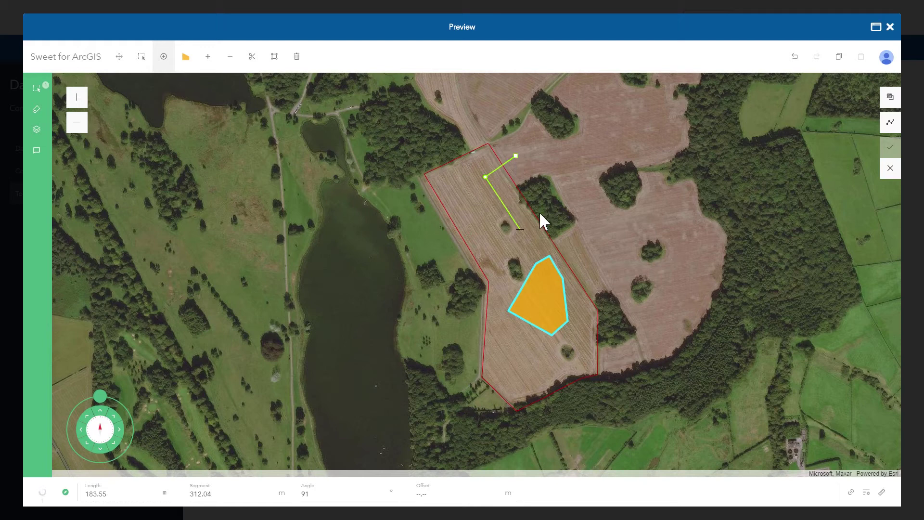
pyautogui.doubleClick(555, 177)
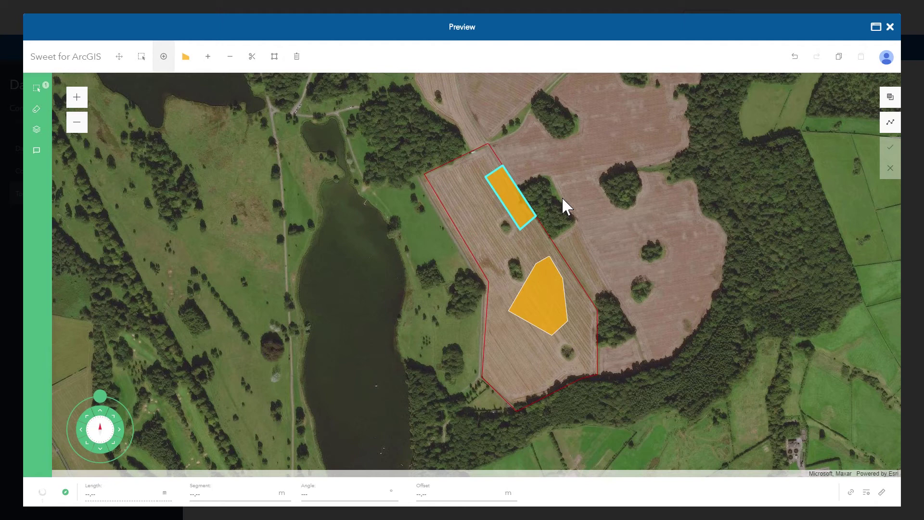
# Undo both homes areas and draw another Development Site east of the existing one
pyautogui.click(796, 60)
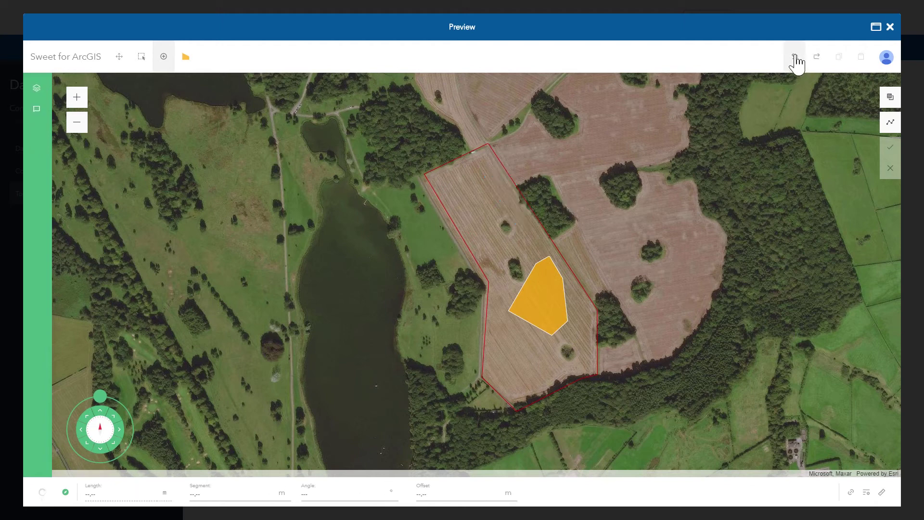
pyautogui.click(794, 58)
pyautogui.click(186, 59)
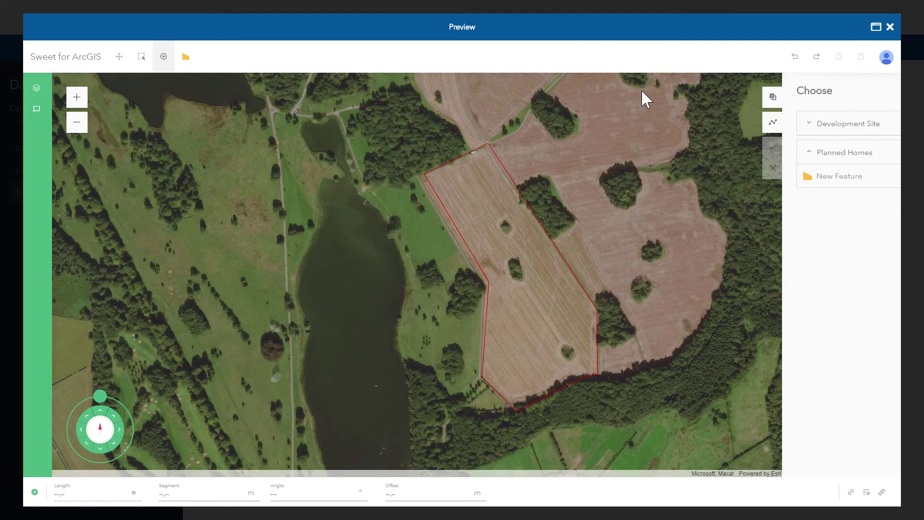
pyautogui.click(790, 126)
pyautogui.click(791, 150)
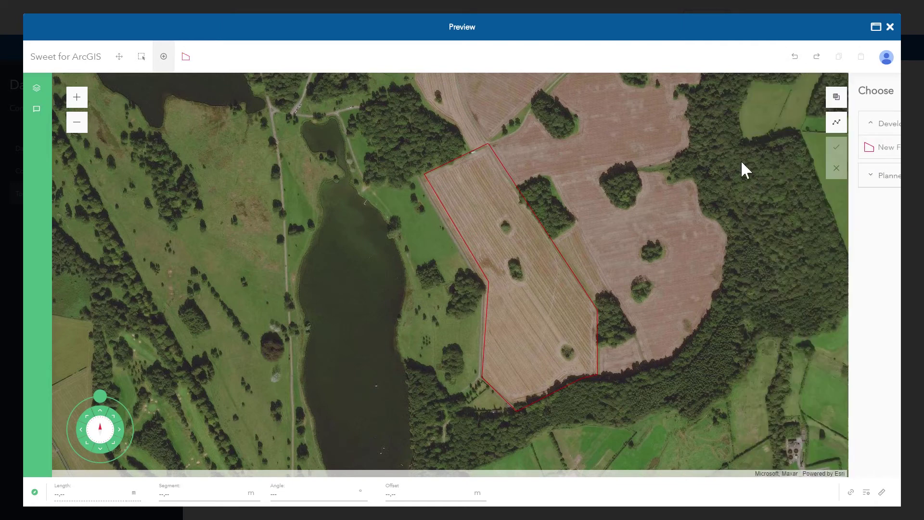
pyautogui.click(564, 247)
pyautogui.click(547, 407)
pyautogui.click(646, 409)
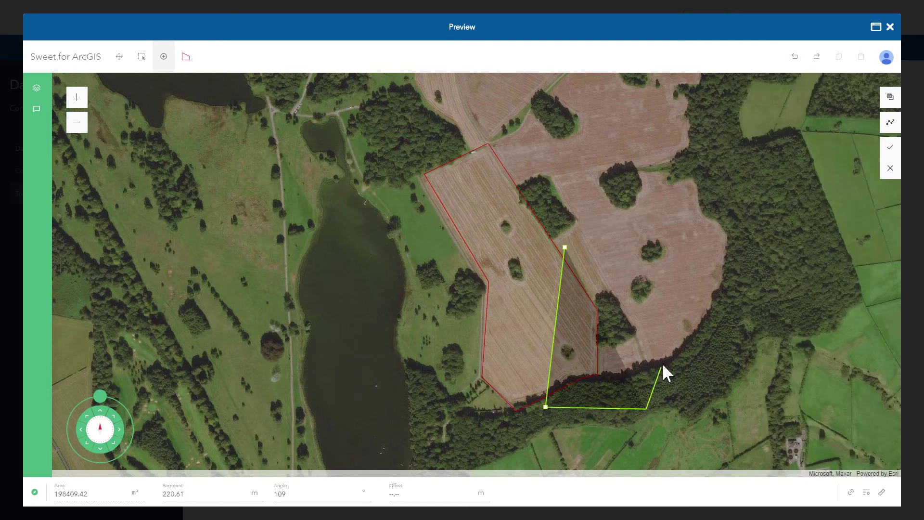
pyautogui.click(662, 362)
pyautogui.click(652, 269)
pyautogui.doubleClick(609, 241)
# Outline another Development Site polygon on the left field
pyautogui.click(243, 128)
pyautogui.click(190, 179)
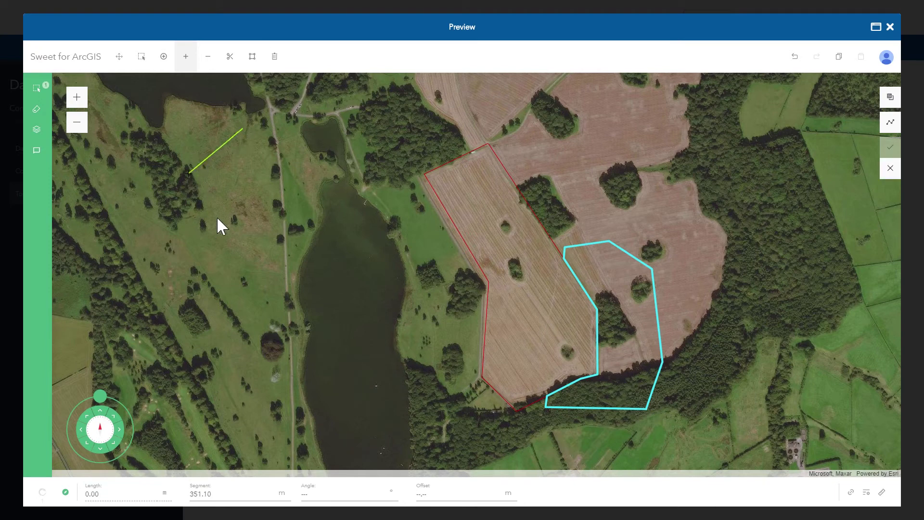
pyautogui.click(231, 238)
pyautogui.click(278, 252)
pyautogui.click(300, 218)
pyautogui.click(298, 160)
pyautogui.click(299, 160)
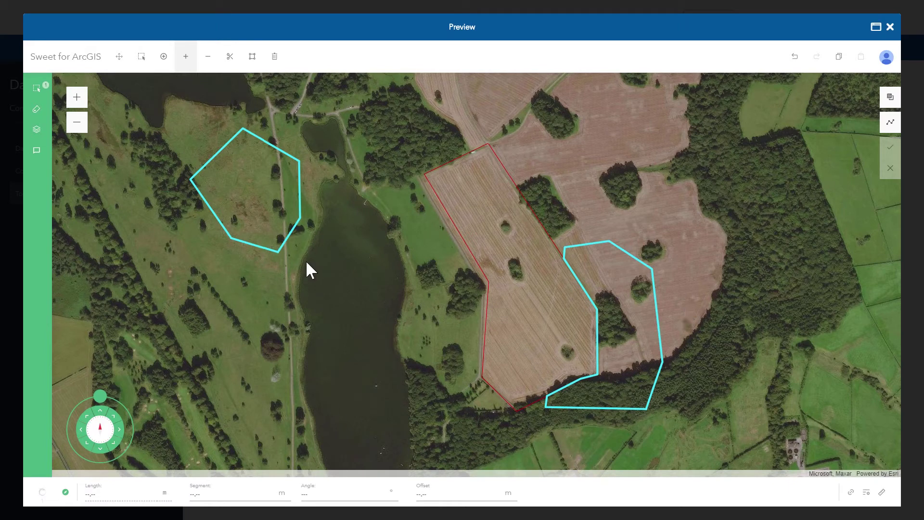
# Undo both new polygons and the original site outline, then close the preview
pyautogui.click(795, 62)
pyautogui.click(795, 61)
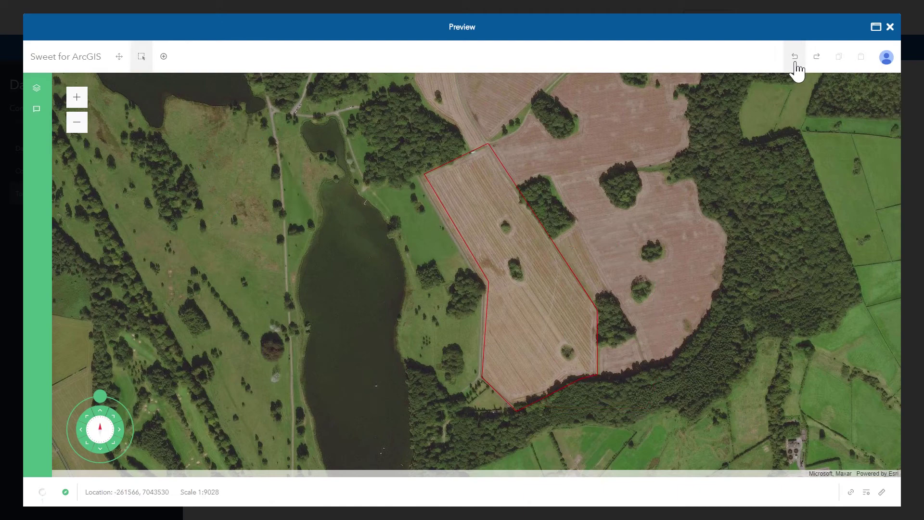
pyautogui.click(795, 61)
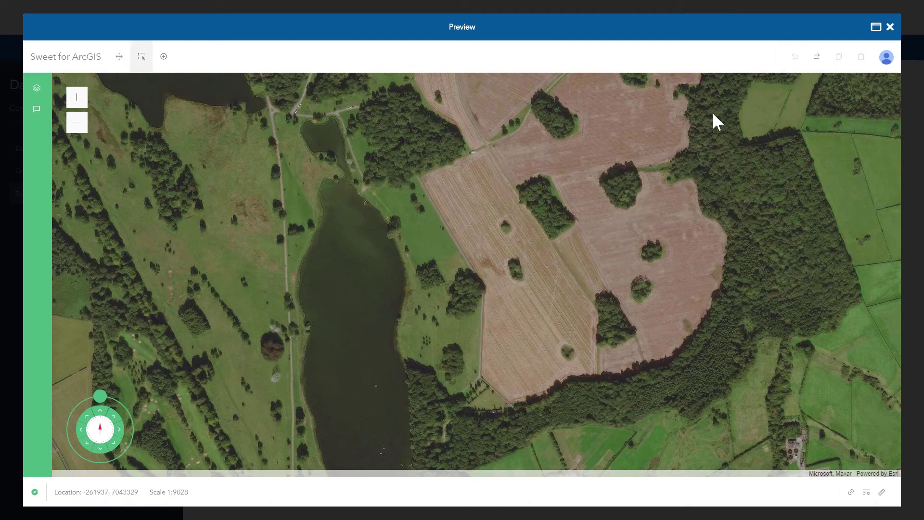
pyautogui.press('Escape')
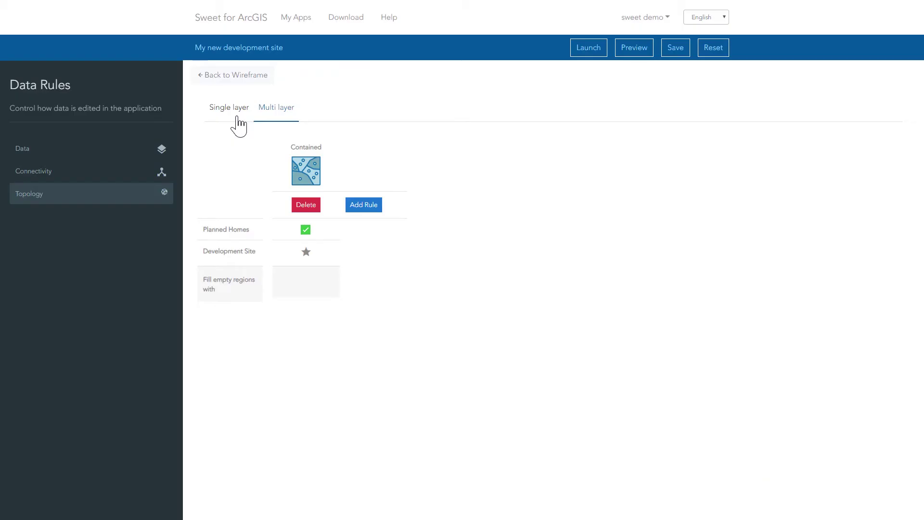
# In the Development Site field list, hide OBJECTID, GlobalID and Shape__Area
pyautogui.click(246, 86)
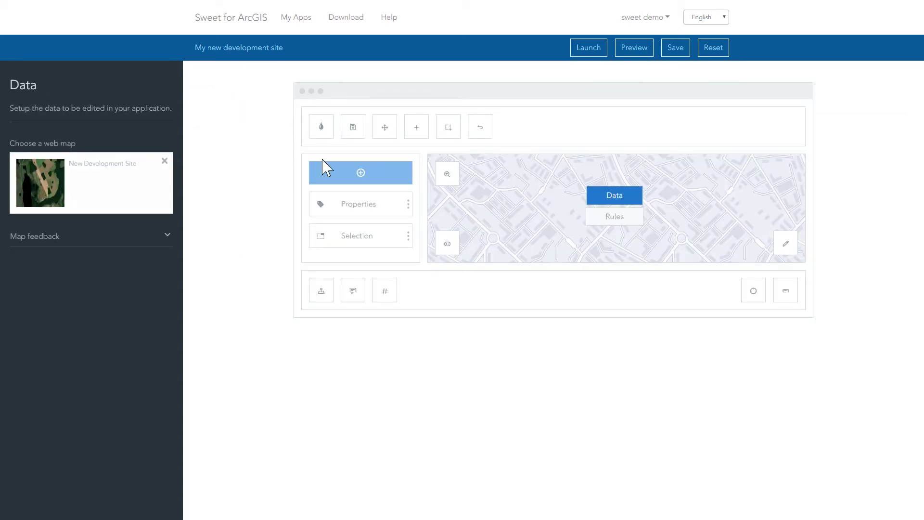
pyautogui.click(342, 211)
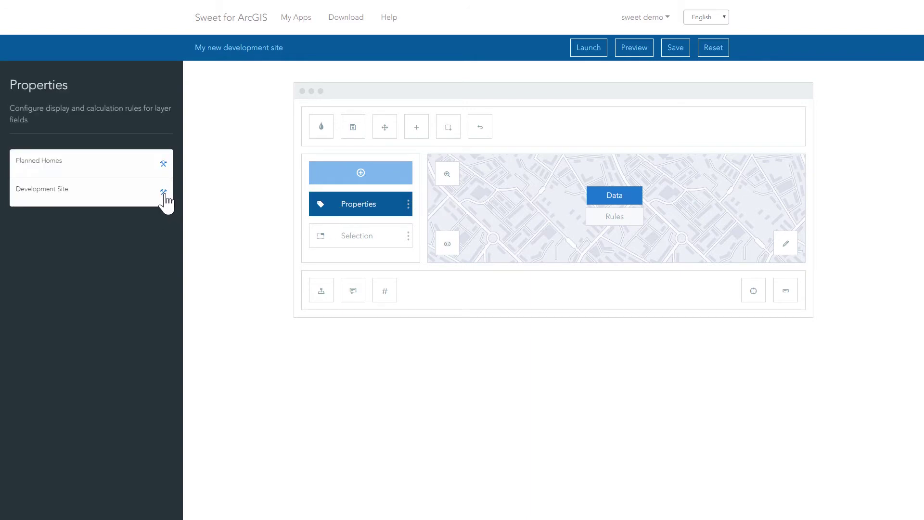
pyautogui.click(164, 192)
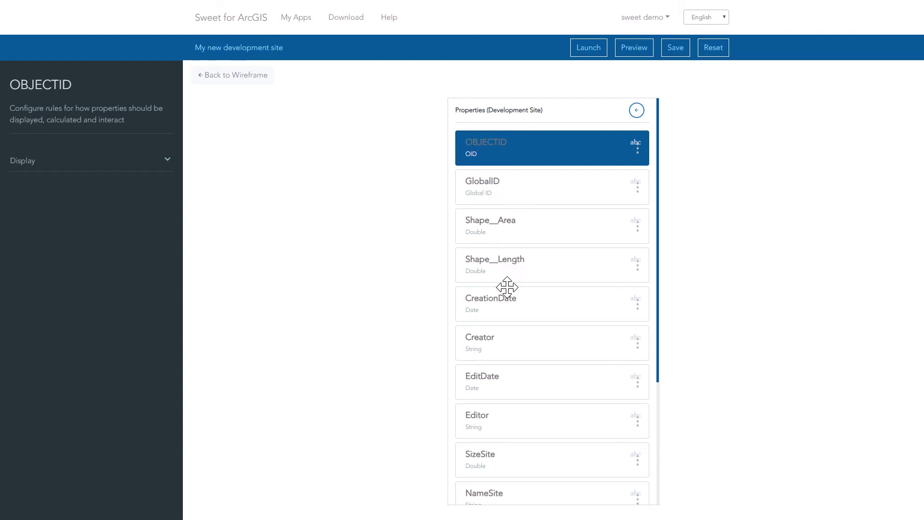
pyautogui.click(123, 161)
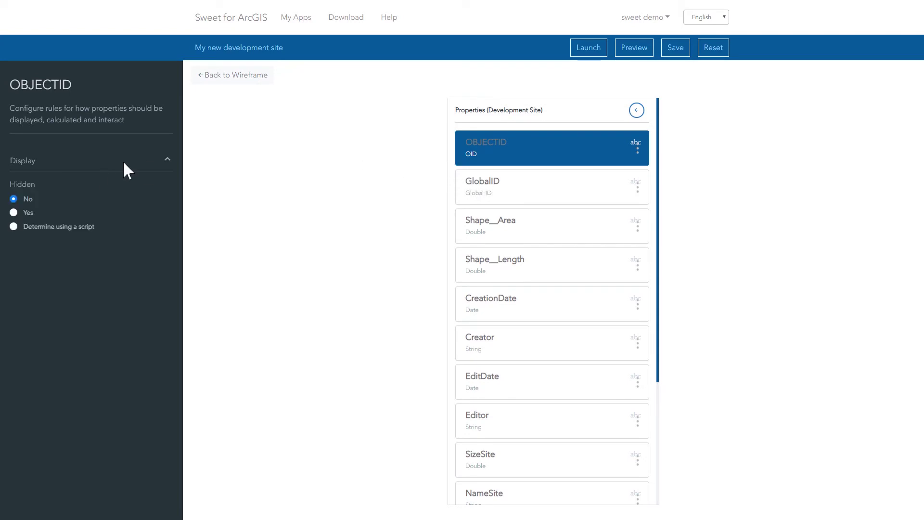
pyautogui.click(14, 212)
pyautogui.click(524, 202)
pyautogui.click(14, 212)
pyautogui.click(468, 253)
# Hide Shape__Length, CreationDate, Creator, EditDate and Editor, then collapse the Display options
pyautogui.click(13, 212)
pyautogui.click(488, 295)
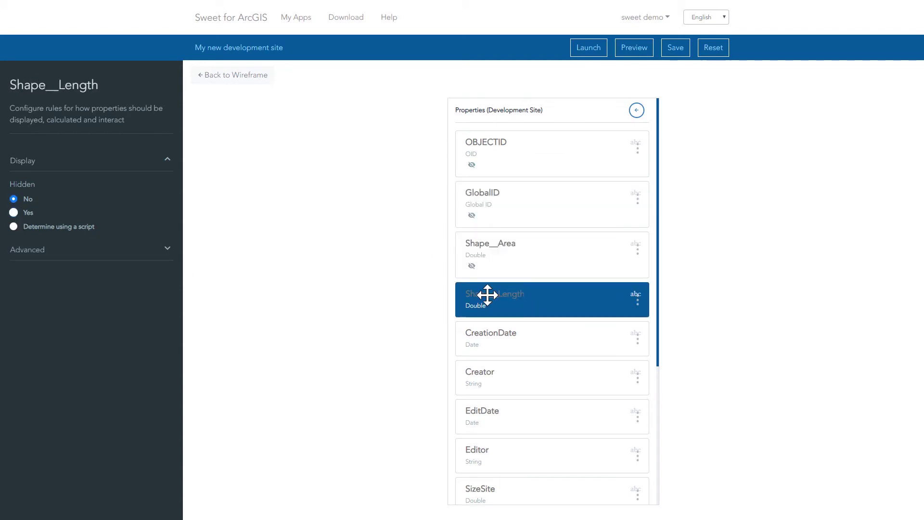
pyautogui.click(13, 212)
pyautogui.click(496, 336)
pyautogui.click(13, 212)
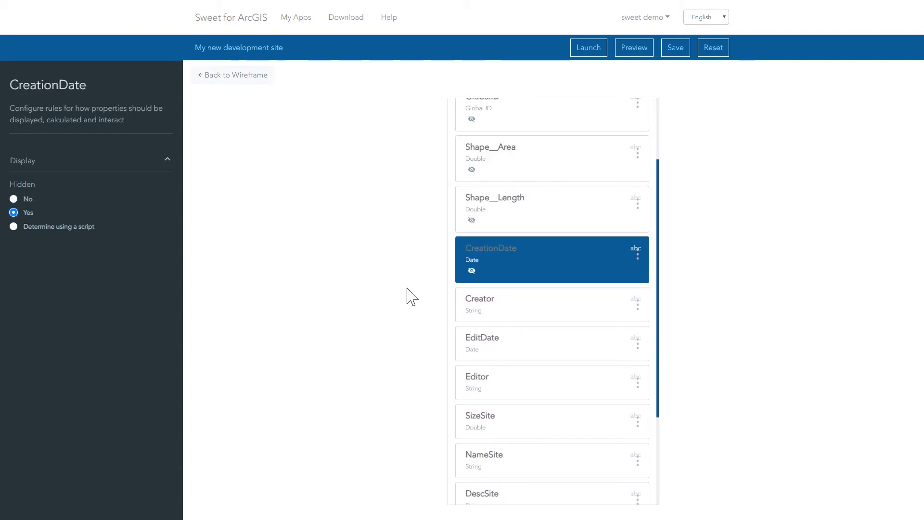
pyautogui.click(481, 304)
pyautogui.click(14, 212)
pyautogui.click(471, 346)
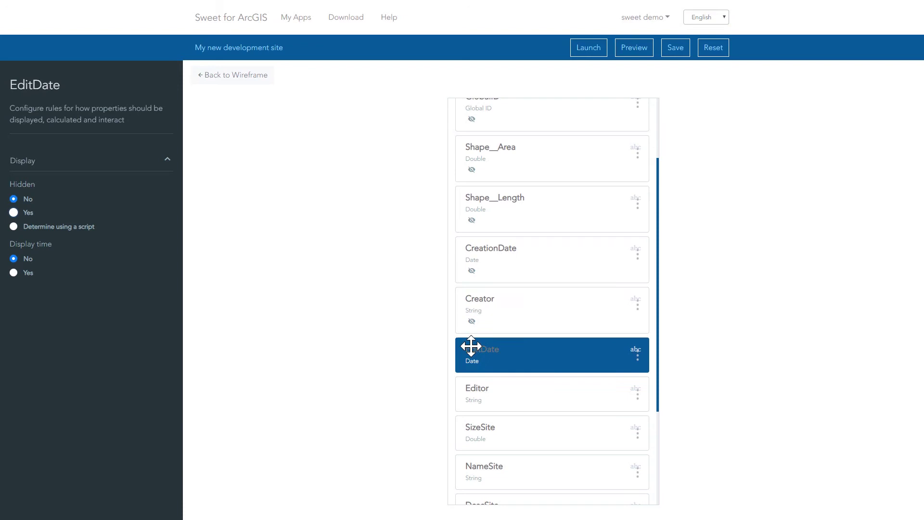
pyautogui.click(13, 212)
pyautogui.click(496, 394)
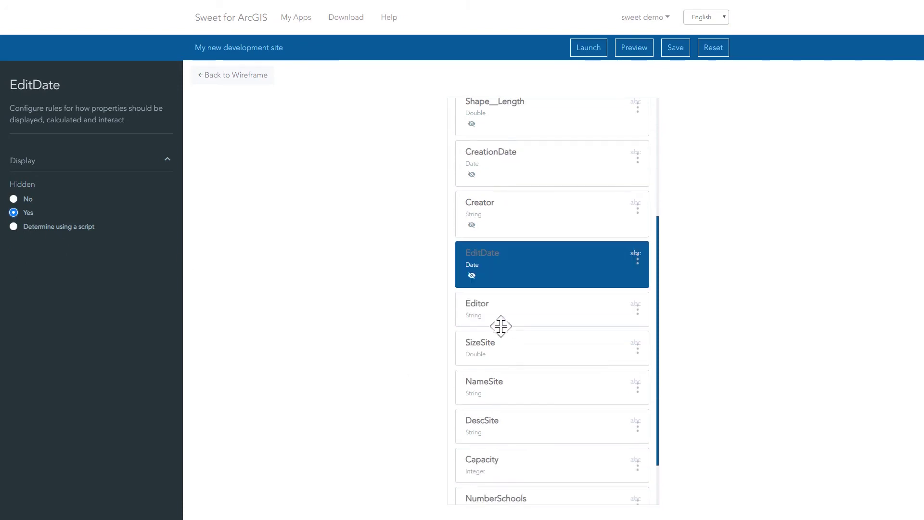
pyautogui.click(14, 212)
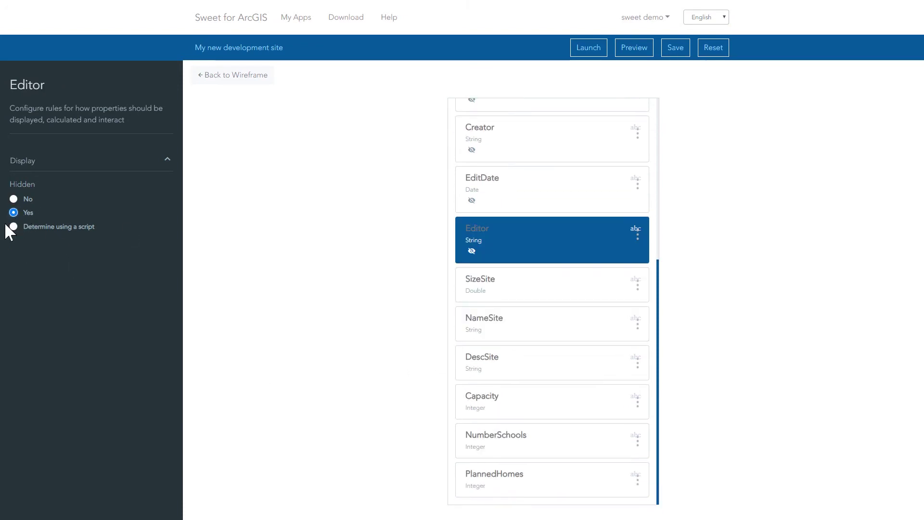
pyautogui.click(168, 161)
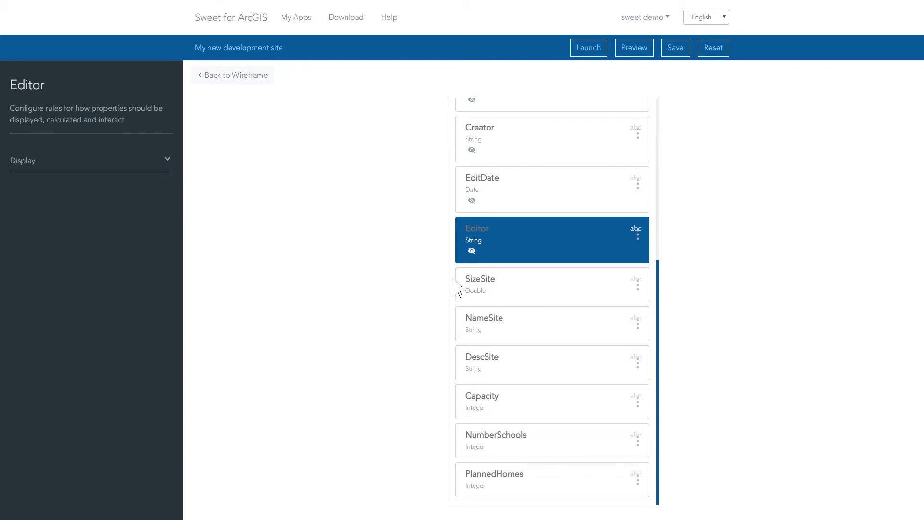
# Set SizeSite to calculate by script, starting from the area-in-hectares example expression
pyautogui.click(515, 286)
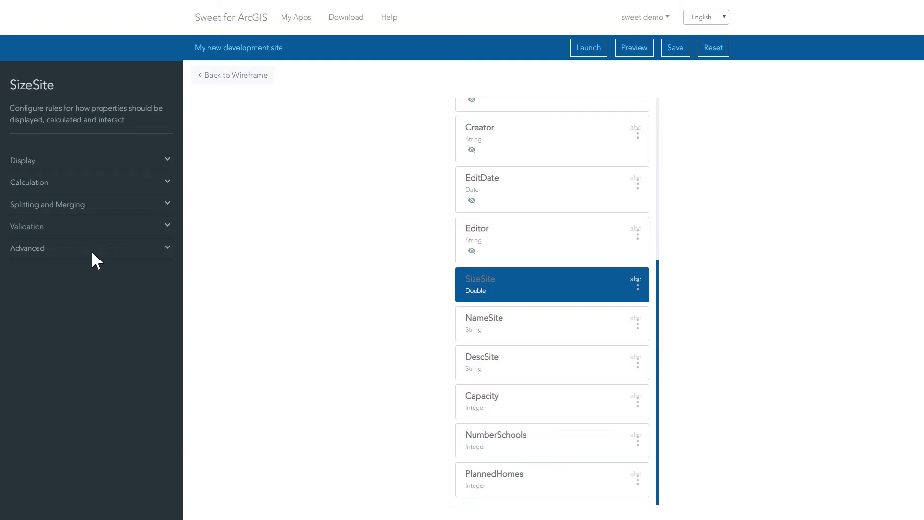
pyautogui.click(77, 180)
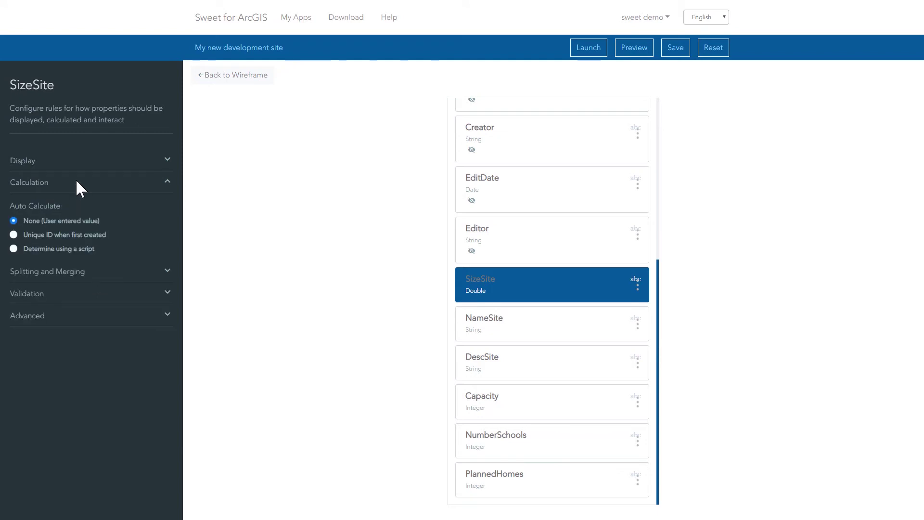
pyautogui.click(86, 249)
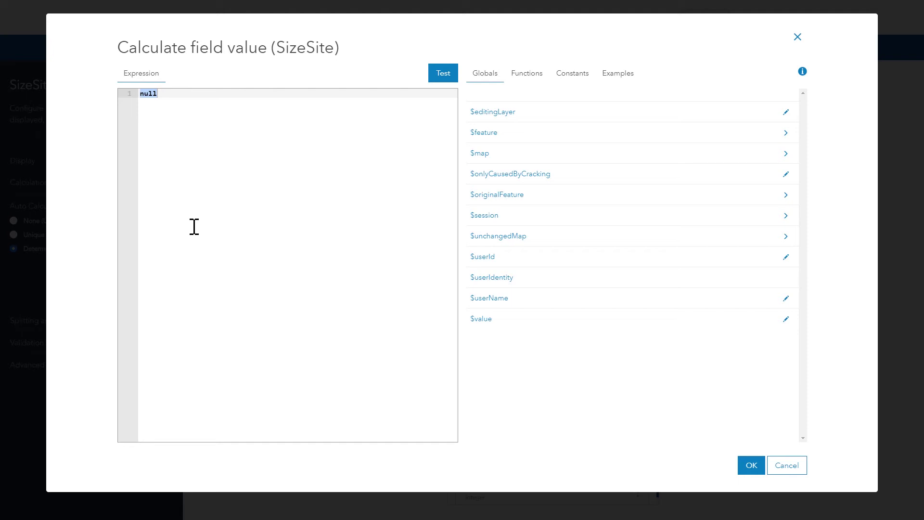
pyautogui.click(272, 214)
pyautogui.press('BackSpace')
pyautogui.press('BackSpace')
pyautogui.click(615, 83)
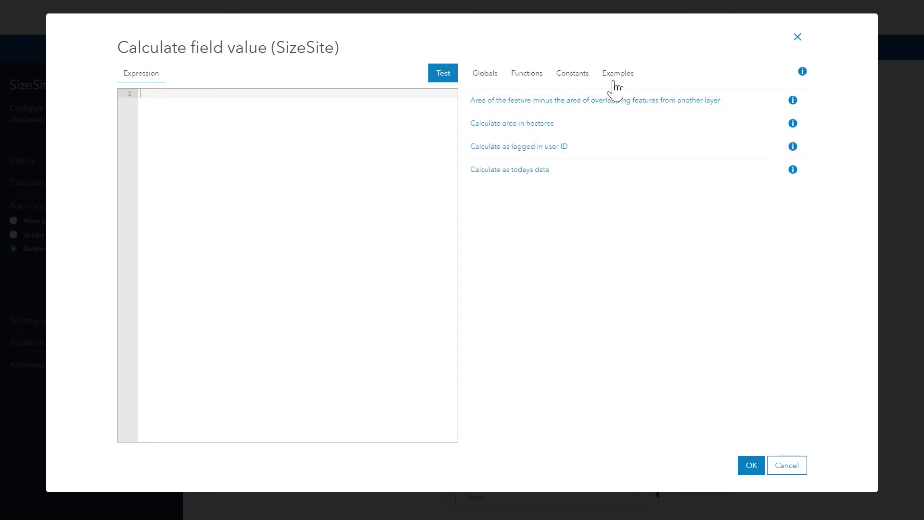
pyautogui.click(537, 125)
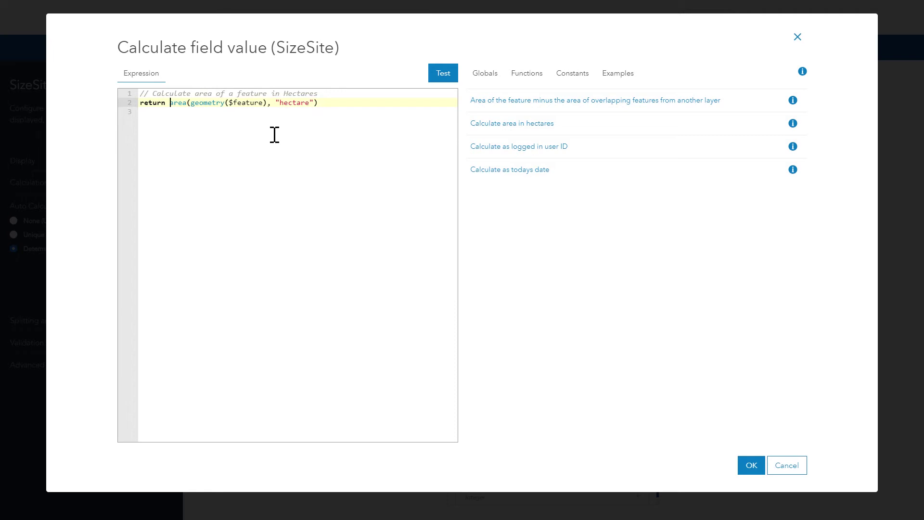
# Wrap the expression in round(...,2), change the unit to square-meters, test it and accept
pyautogui.write('roun')
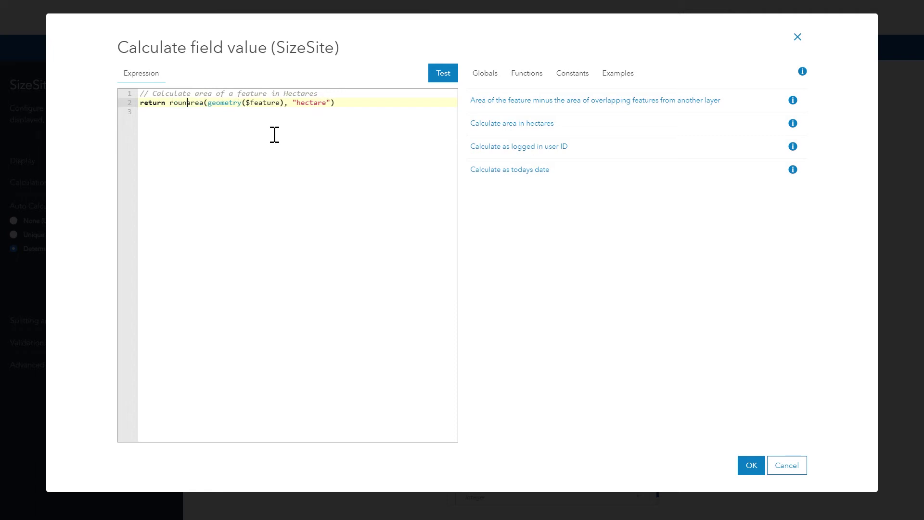
pyautogui.write('d(')
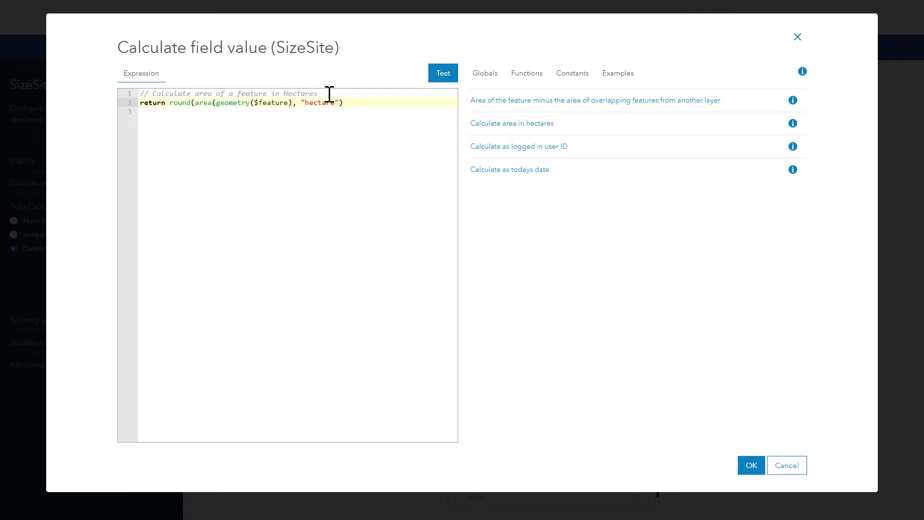
pyautogui.click(363, 102)
pyautogui.moveTo(336, 102); pyautogui.dragTo(309, 103)
pyautogui.press('BackSpace')
pyautogui.write('square-meters')
pyautogui.click(439, 75)
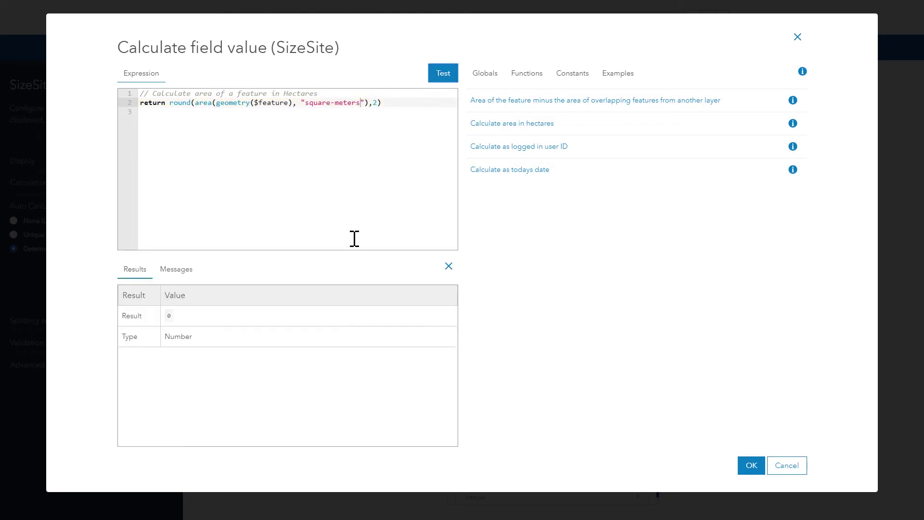
pyautogui.click(449, 265)
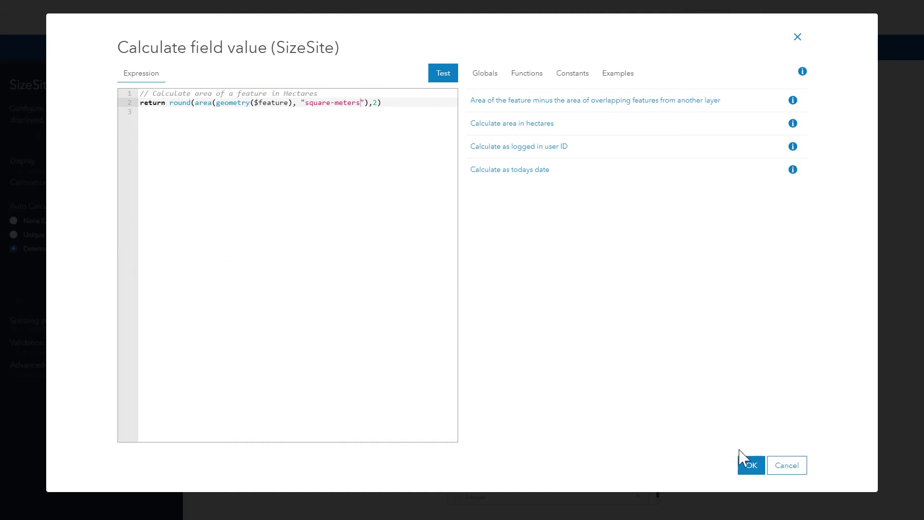
pyautogui.click(754, 468)
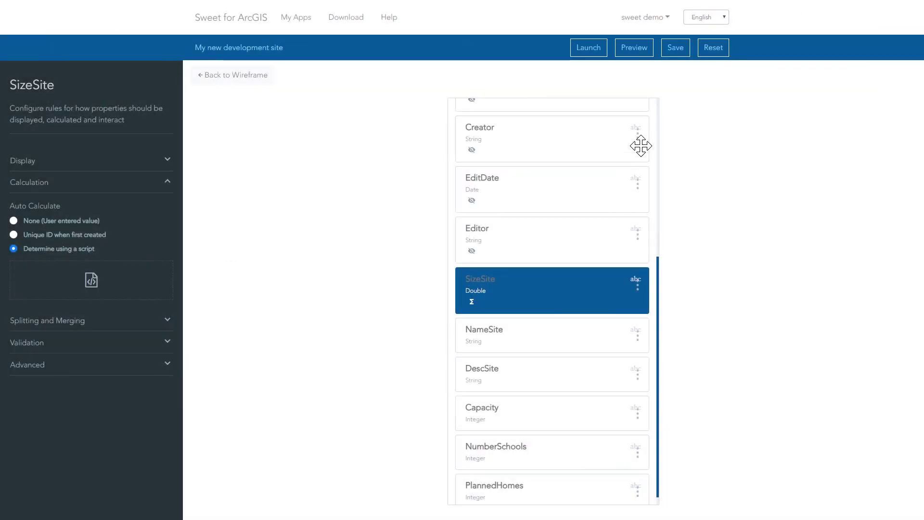
# In Preview, draw a test Development Site polygon and view its auto-filled size of 590840.58 m²
pyautogui.click(634, 47)
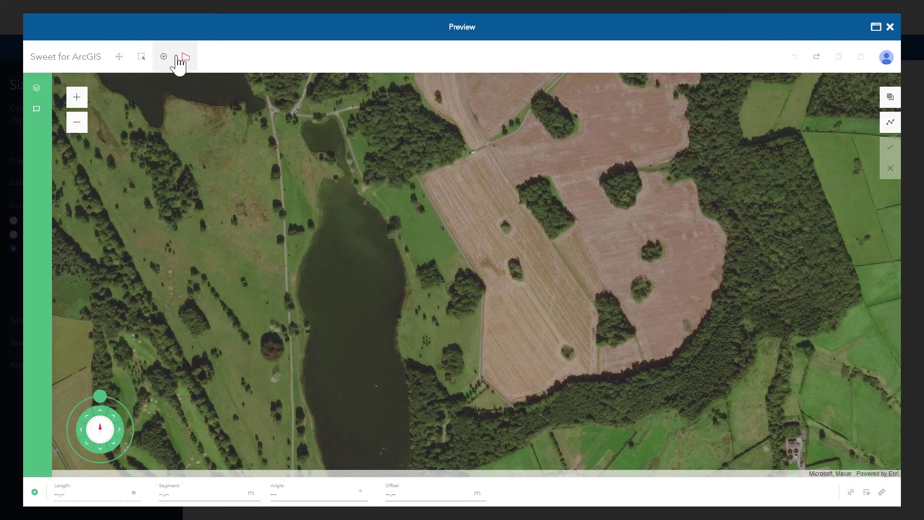
pyautogui.click(181, 59)
pyautogui.click(799, 149)
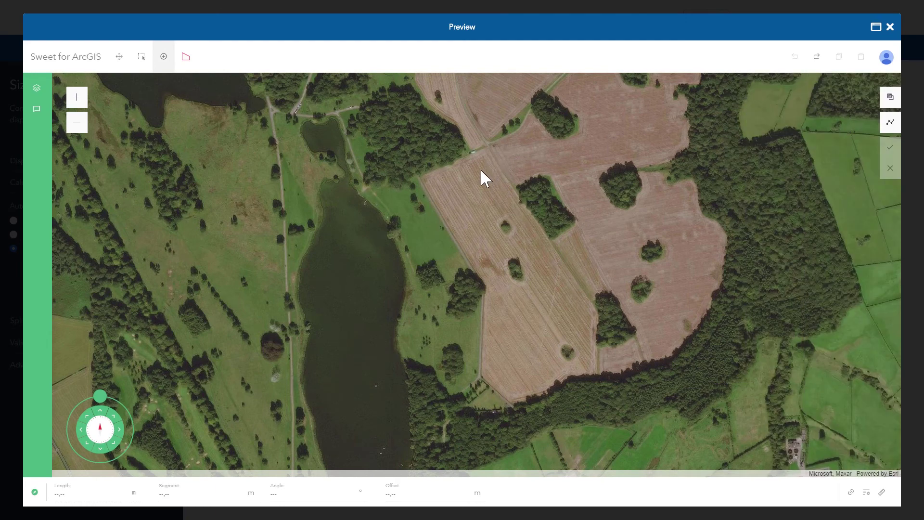
pyautogui.click(416, 176)
pyautogui.click(486, 147)
pyautogui.click(599, 307)
pyautogui.click(593, 377)
pyautogui.click(510, 416)
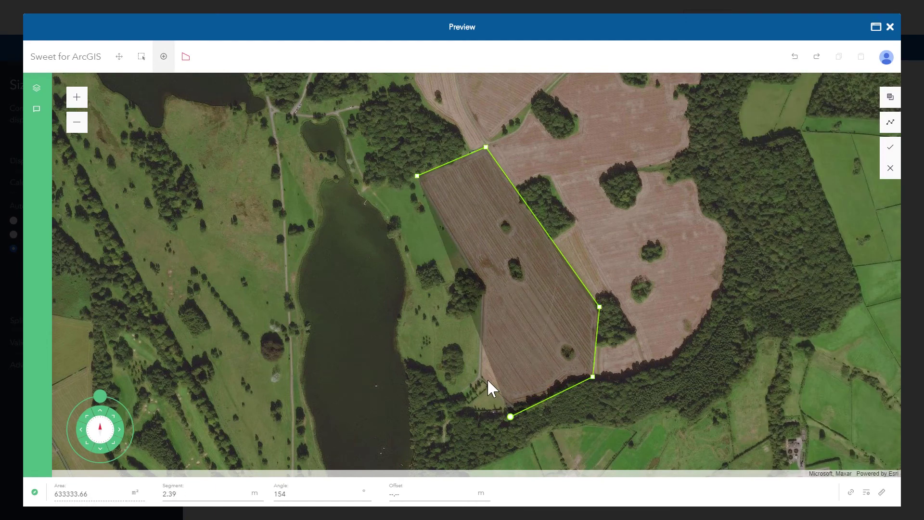
pyautogui.click(479, 371)
pyautogui.click(487, 287)
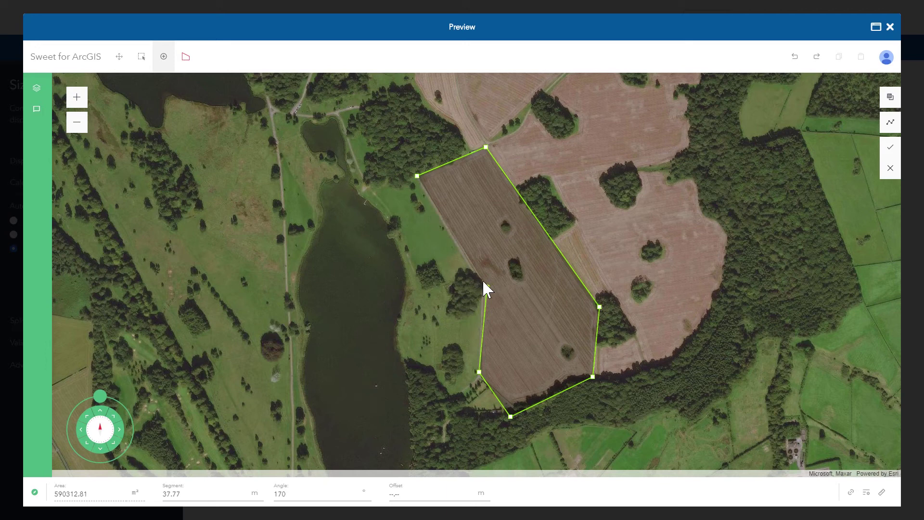
pyautogui.doubleClick(482, 283)
pyautogui.click(37, 116)
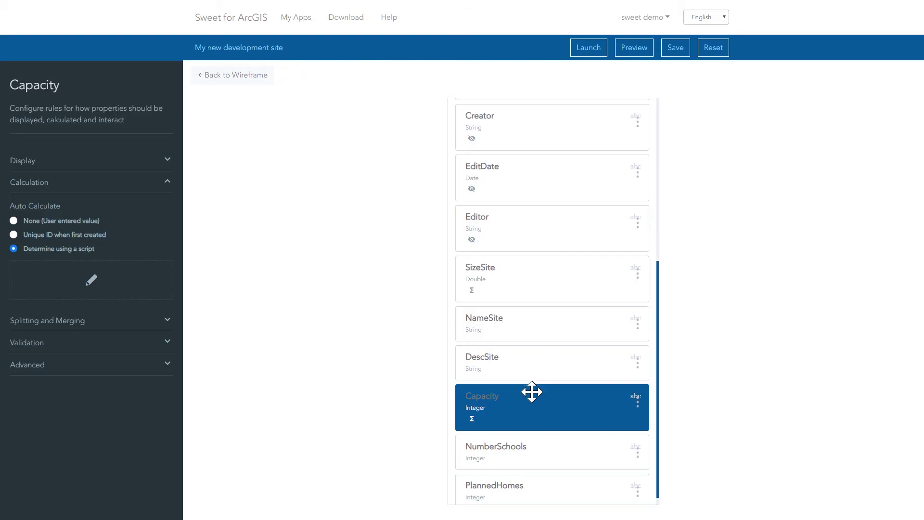
# Paste the Capacity script returning 80% of $feature.SizeSite divided by 75, rounded, and accept it
pyautogui.click(93, 288)
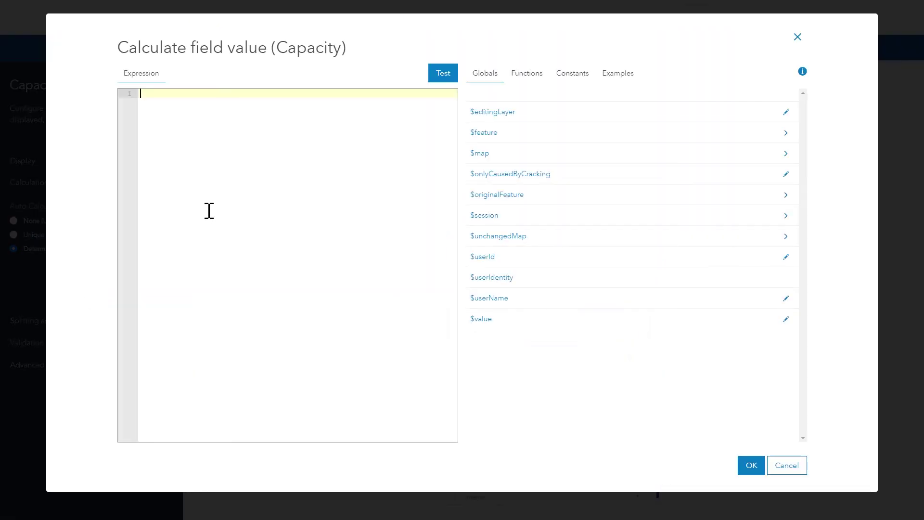
pyautogui.write('var sizeOfSite = $feature.SizeSite var removeUtils = sizeOfSite/100*80 var numHomes = round(removeUtils/75,0) return numHomes')
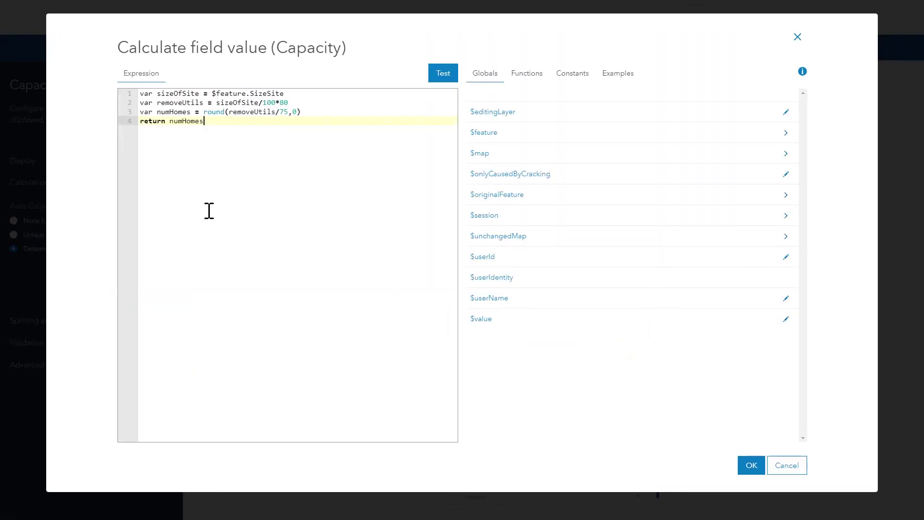
pyautogui.click(289, 93)
pyautogui.click(297, 103)
pyautogui.click(306, 112)
pyautogui.click(751, 466)
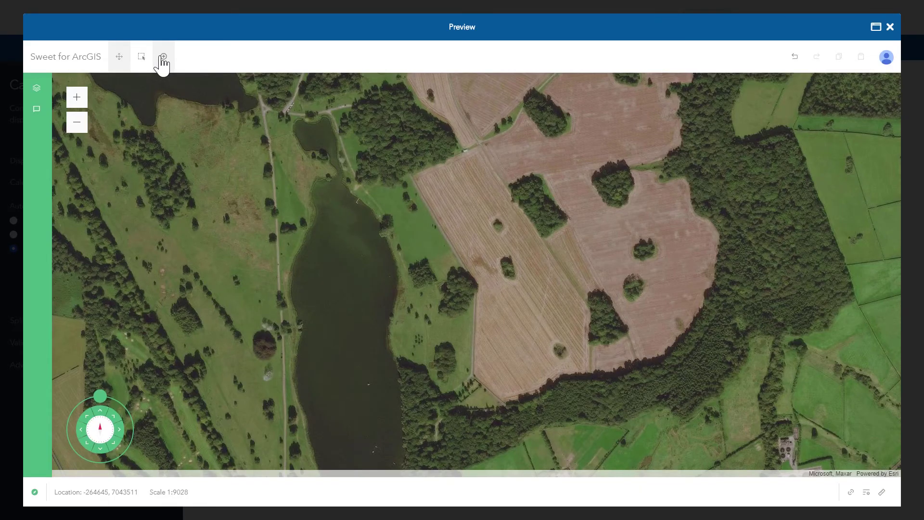
# Draw a test site, check its size and capacity, reshape its upper-right edge outward, then close Preview
pyautogui.click(164, 56)
pyautogui.click(410, 175)
pyautogui.click(483, 143)
pyautogui.click(591, 308)
pyautogui.click(588, 378)
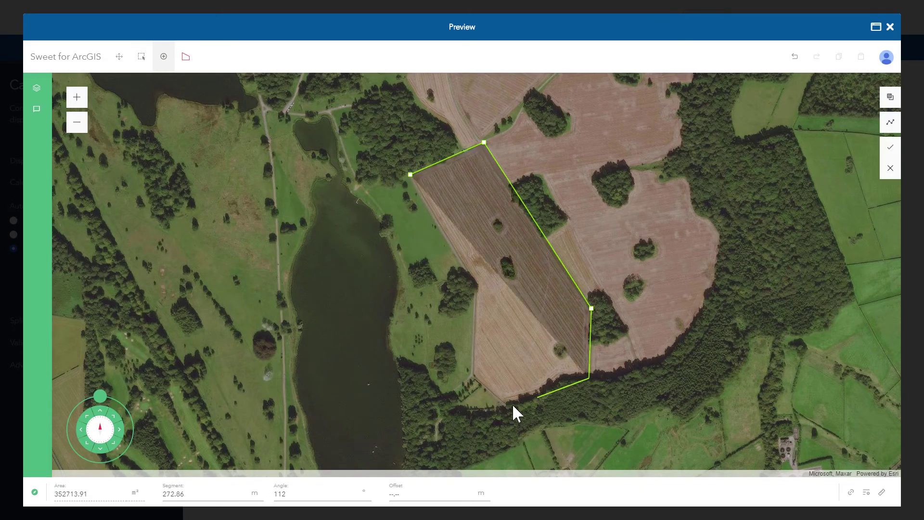
pyautogui.doubleClick(510, 410)
pyautogui.click(35, 112)
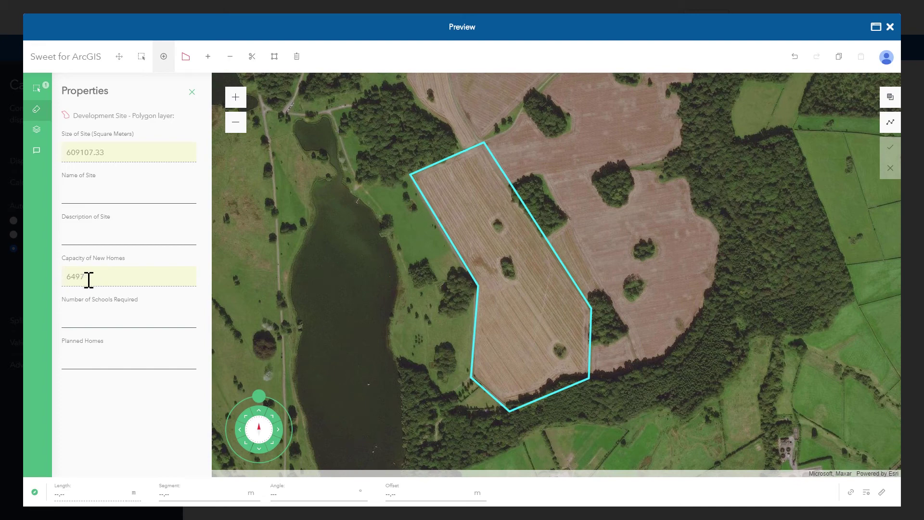
pyautogui.click(275, 58)
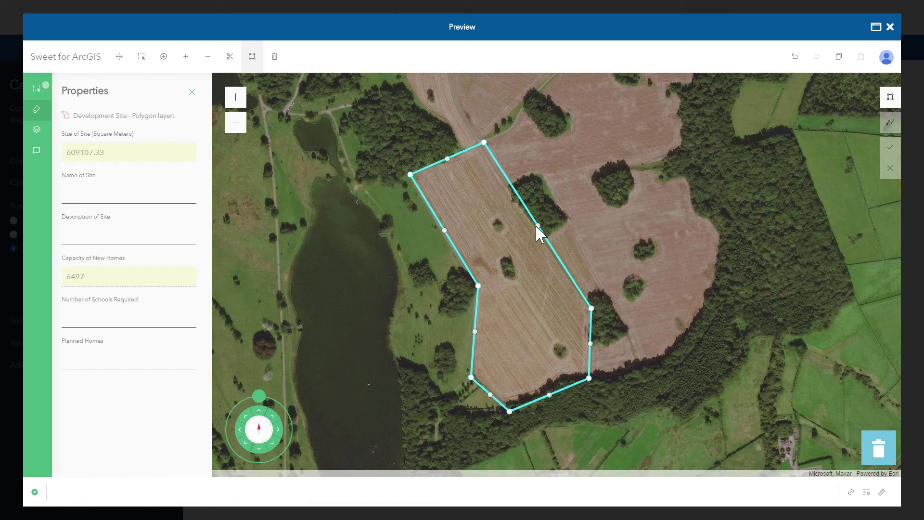
pyautogui.moveTo(537, 226); pyautogui.dragTo(581, 187)
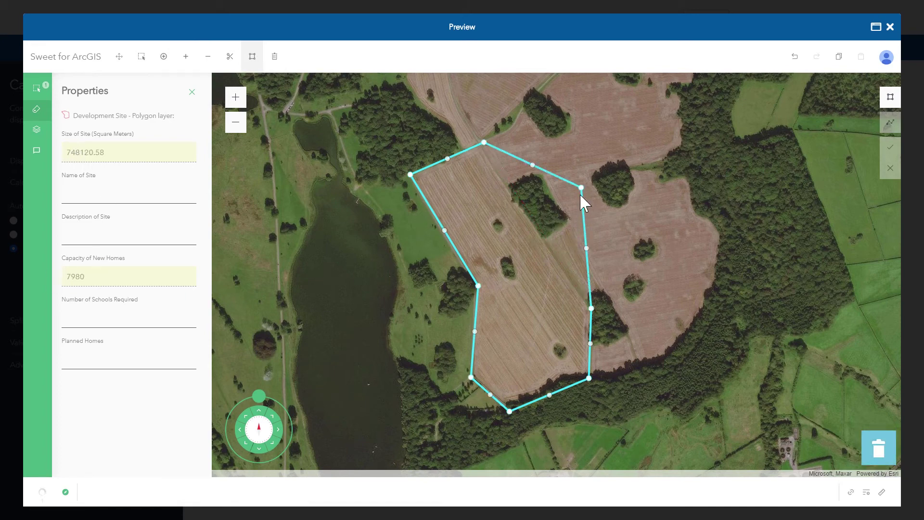
pyautogui.press('Escape')
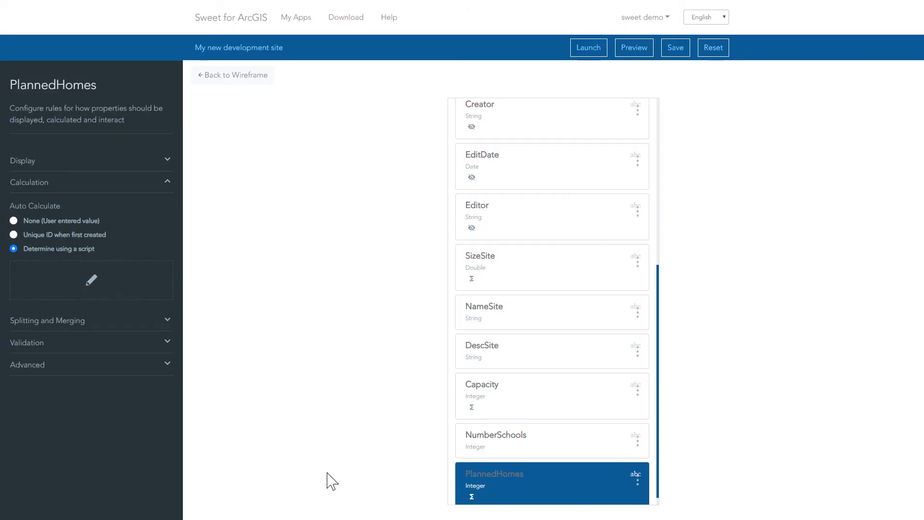
# Paste the count(Intersects(...)) expression into PlannedHomes' calculation script and accept it
pyautogui.click(128, 288)
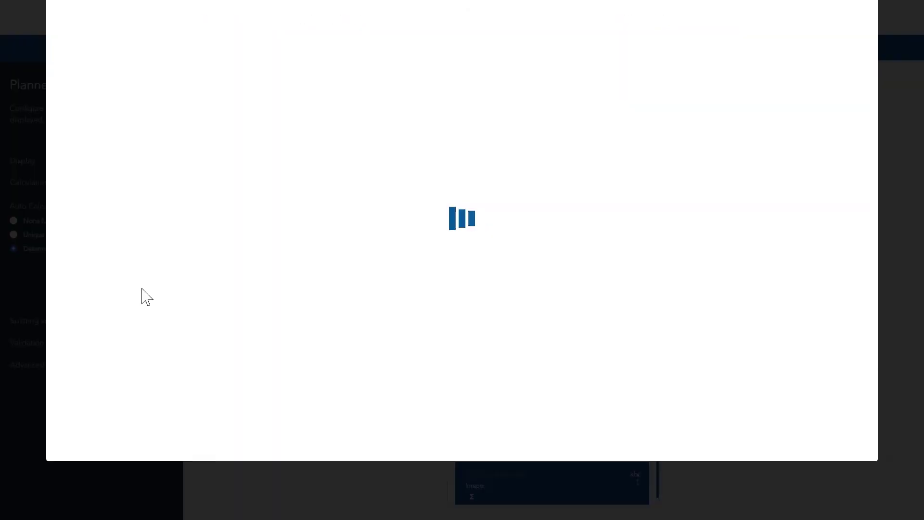
pyautogui.rightClick(231, 240)
pyautogui.click(275, 314)
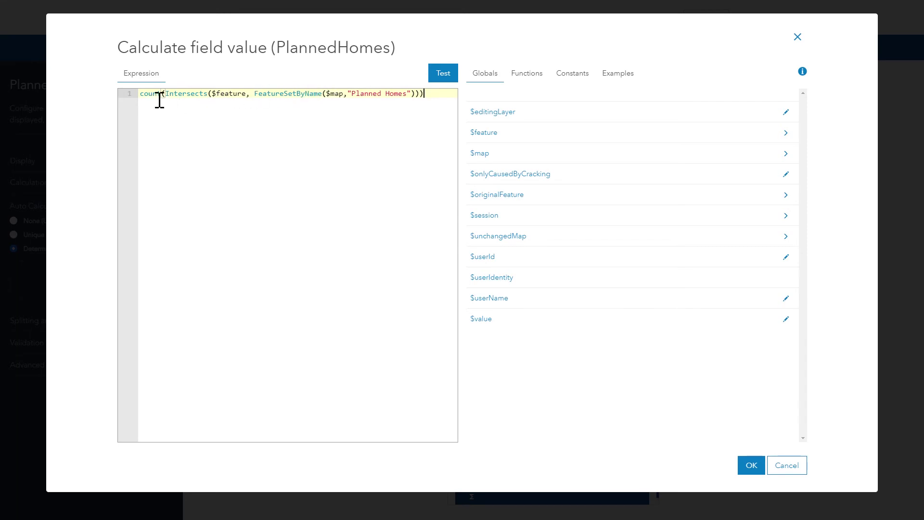
pyautogui.moveTo(211, 94); pyautogui.dragTo(420, 99)
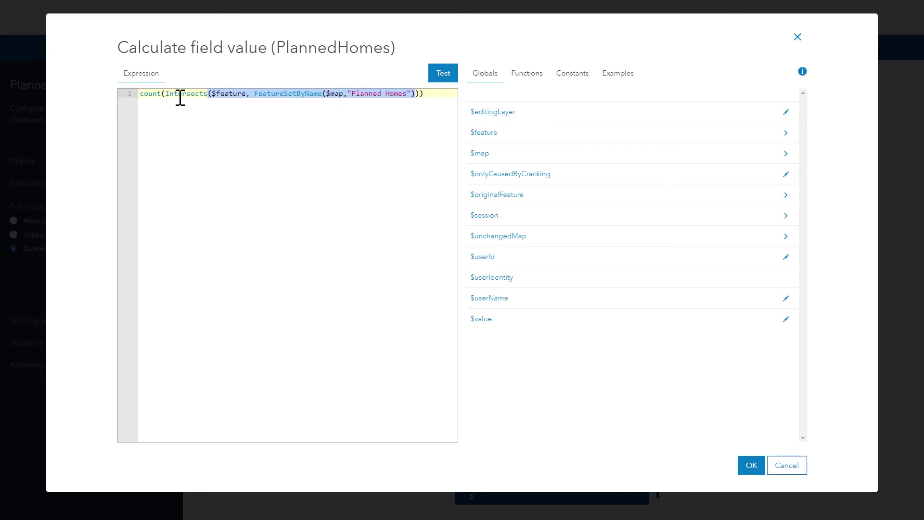
pyautogui.click(167, 94)
pyautogui.moveTo(188, 93); pyautogui.dragTo(416, 94)
pyautogui.moveTo(141, 94); pyautogui.dragTo(420, 95)
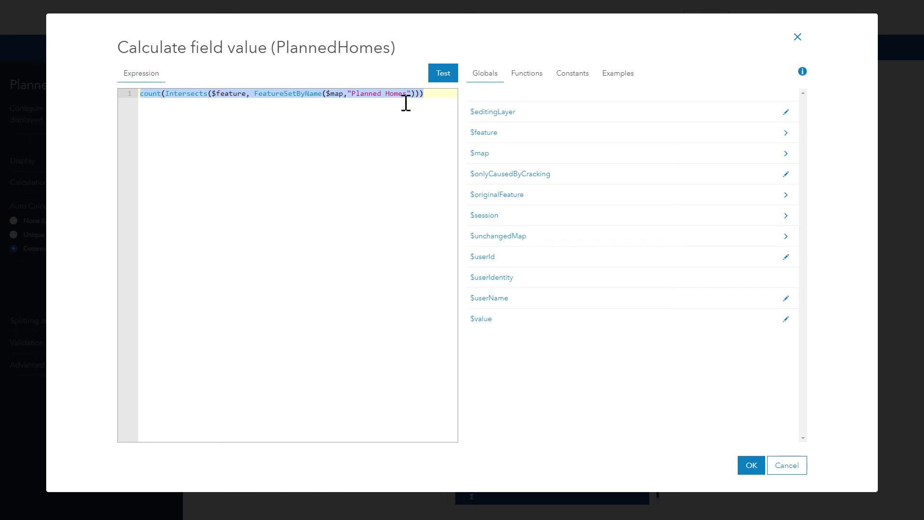
pyautogui.click(751, 465)
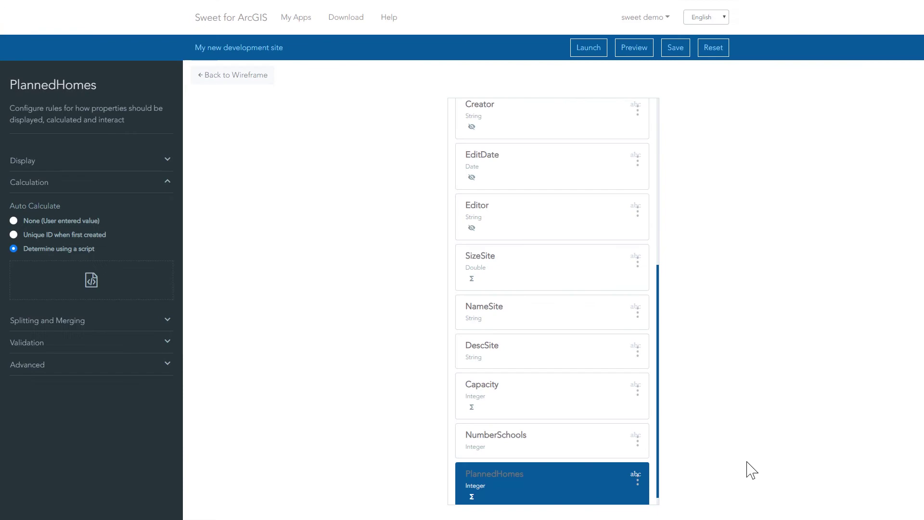
# In Preview, draw two Planned Homes polygons inside the site and check the site's properties
pyautogui.click(649, 53)
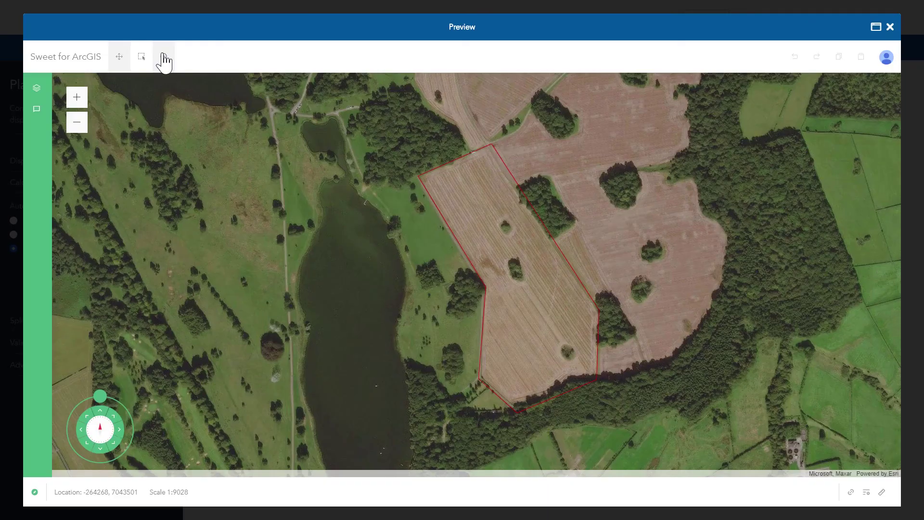
pyautogui.click(164, 58)
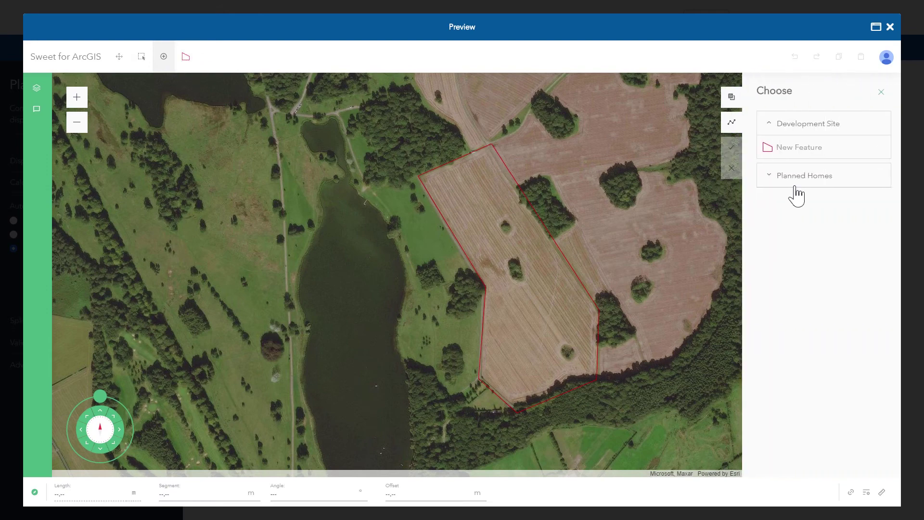
pyautogui.click(821, 178)
pyautogui.click(810, 180)
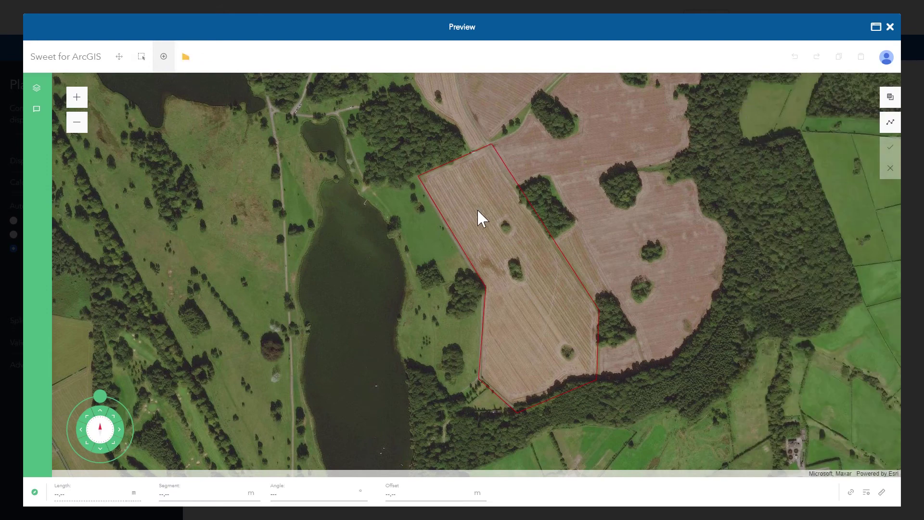
pyautogui.click(462, 188)
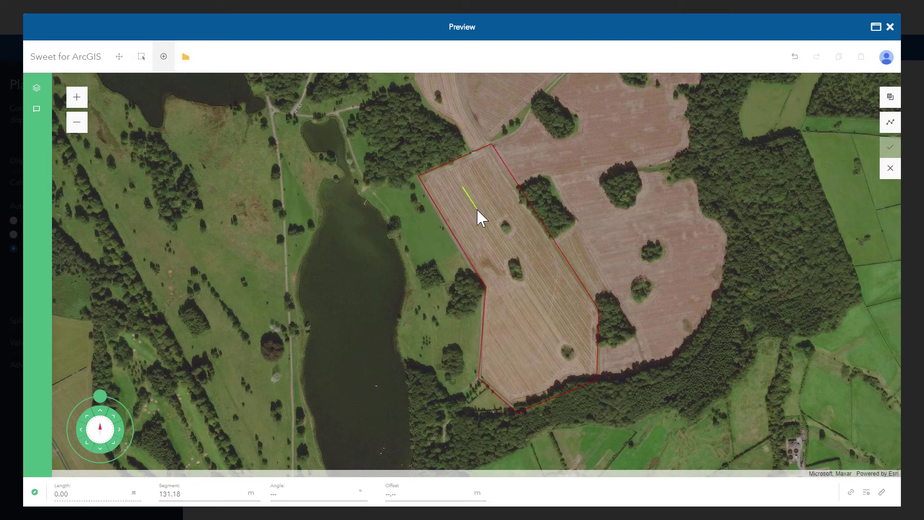
pyautogui.click(476, 208)
pyautogui.click(486, 192)
pyautogui.doubleClick(482, 176)
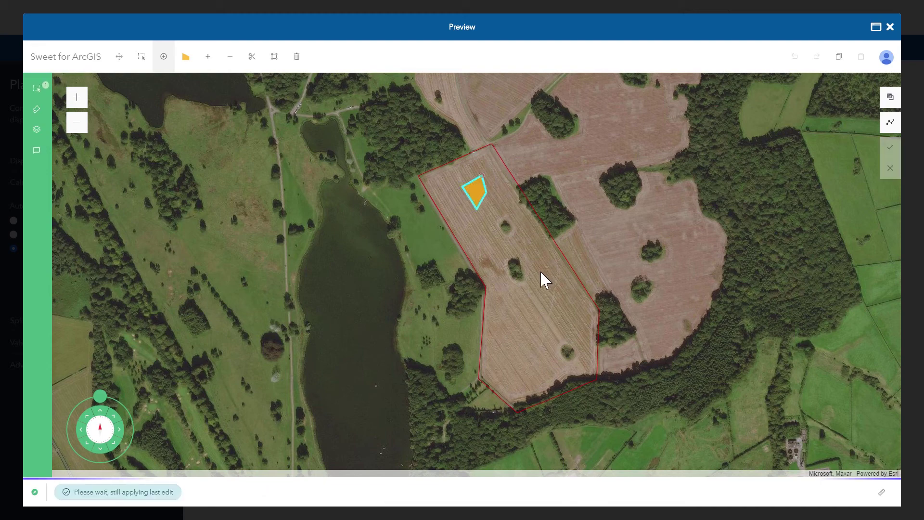
pyautogui.click(532, 307)
pyautogui.click(558, 320)
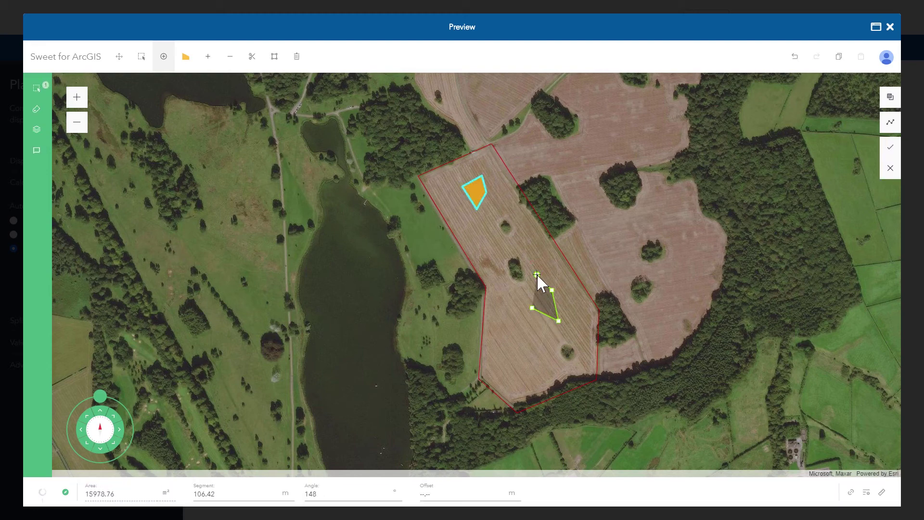
pyautogui.doubleClick(537, 274)
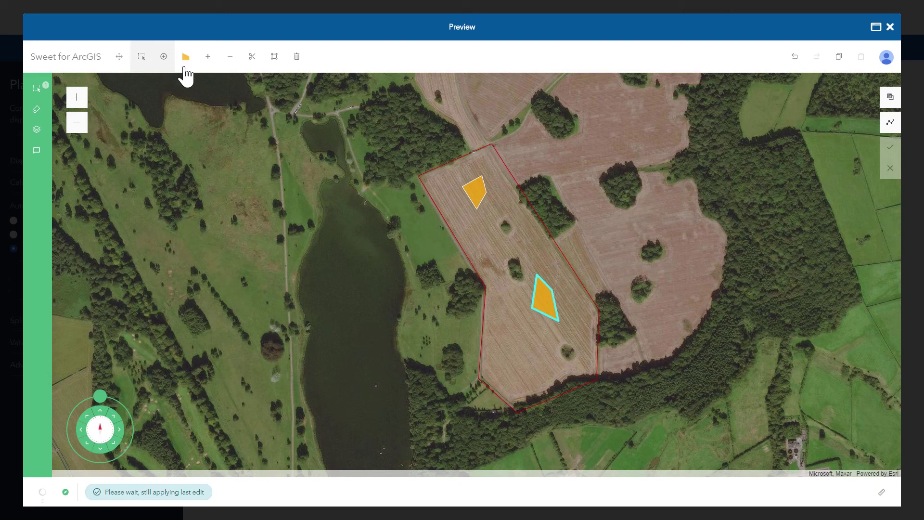
pyautogui.click(142, 58)
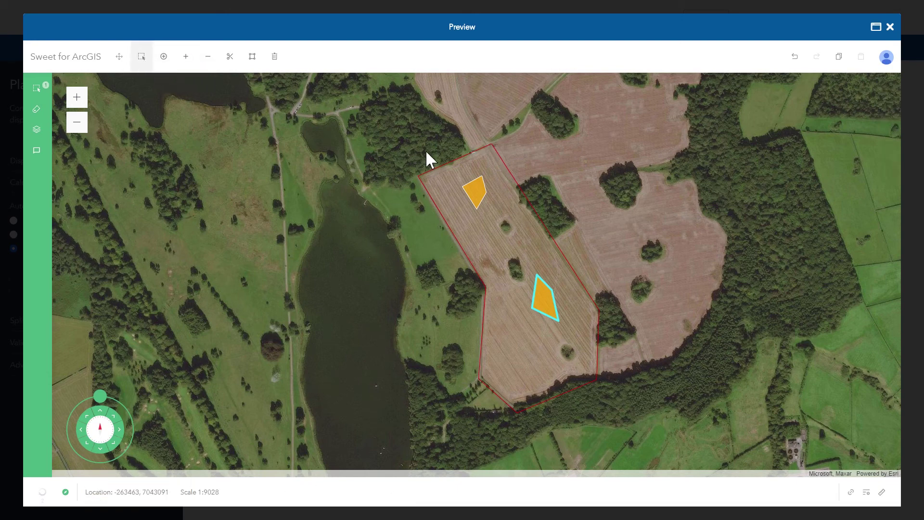
pyautogui.click(442, 179)
pyautogui.click(36, 109)
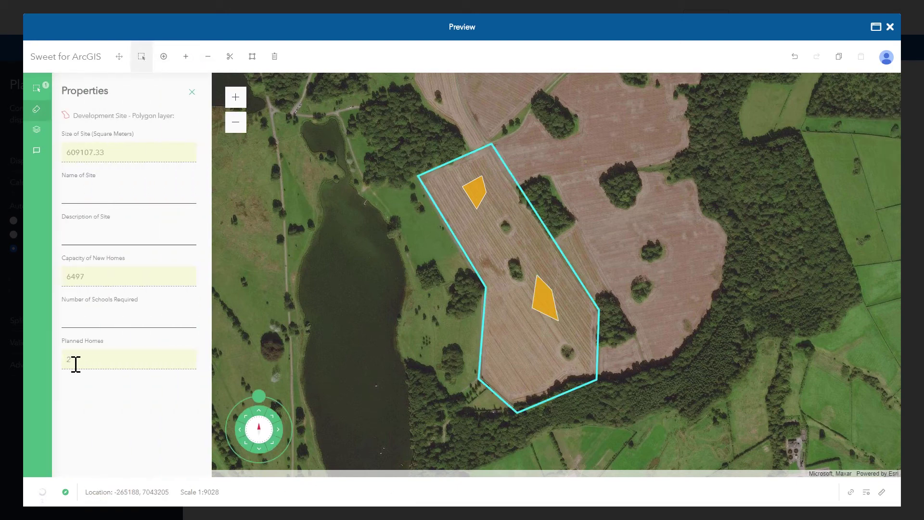
# Draw a third planned-homes polygon, confirm the site's Planned Homes count is 3, and close Preview
pyautogui.click(165, 57)
pyautogui.click(497, 205)
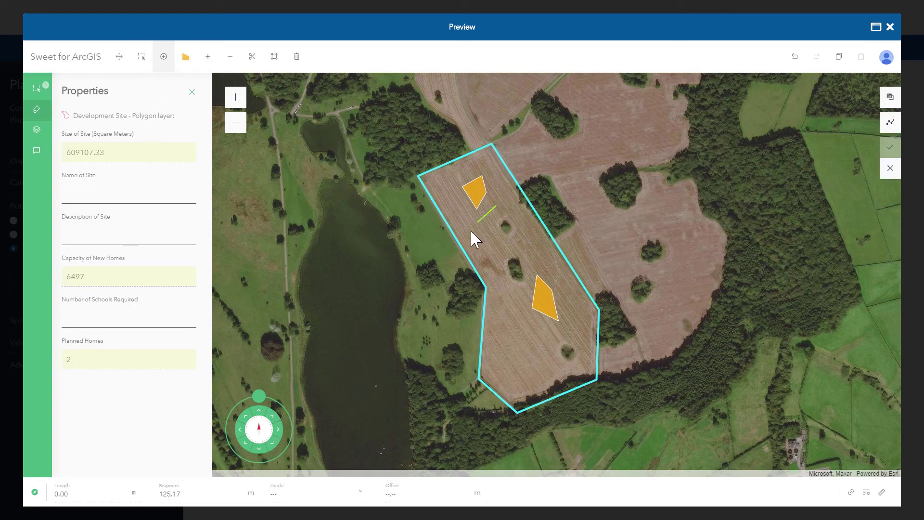
pyautogui.click(470, 230)
pyautogui.click(499, 251)
pyautogui.click(520, 236)
pyautogui.doubleClick(514, 213)
pyautogui.click(466, 201)
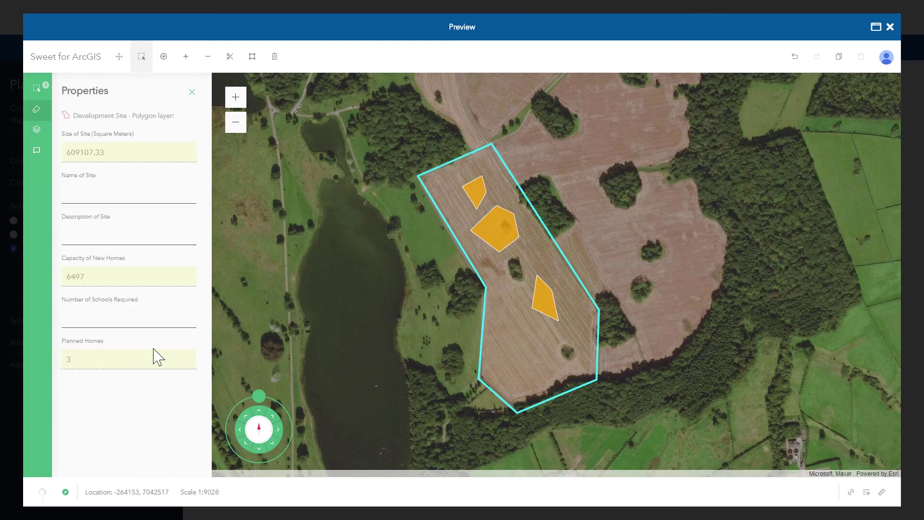
pyautogui.click(890, 27)
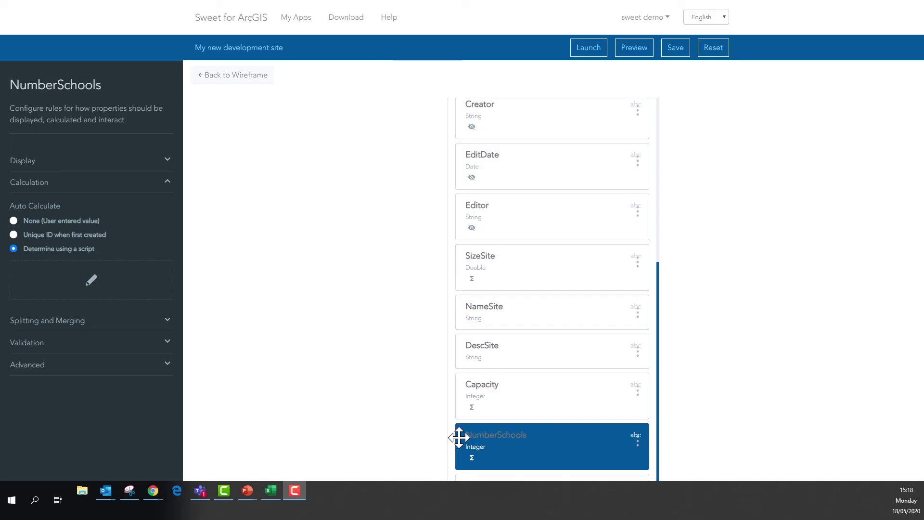
# Paste the if/else expression banding Capacity at 2000, 6000 and 10000 into NumberSchools' script and accept
pyautogui.click(95, 283)
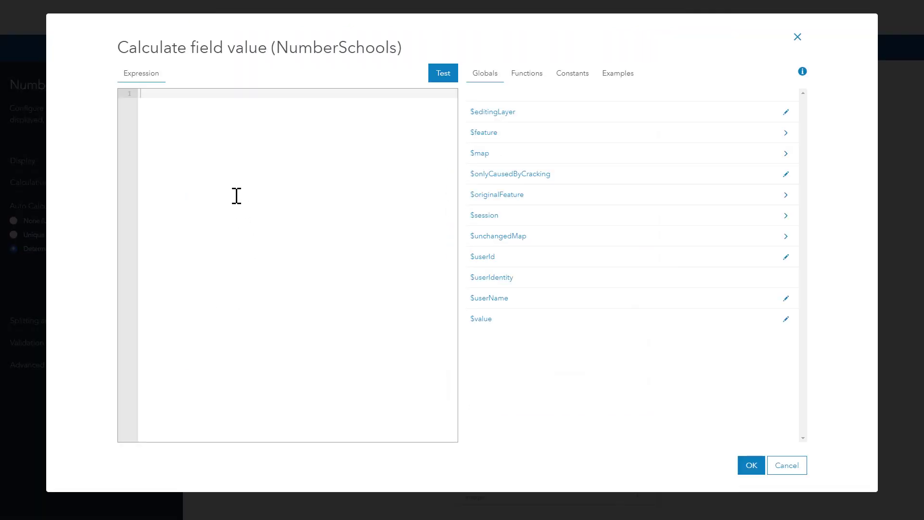
pyautogui.write('if($feature.Capacity<2000){     return 0 } else if ($feature.Capacity>2000&& $feature.Capacity<6000){     return 1 } else if ($feature.Capacity>6000&& $feature.Capacity<10000){     return 2 } else {     return 0 }')
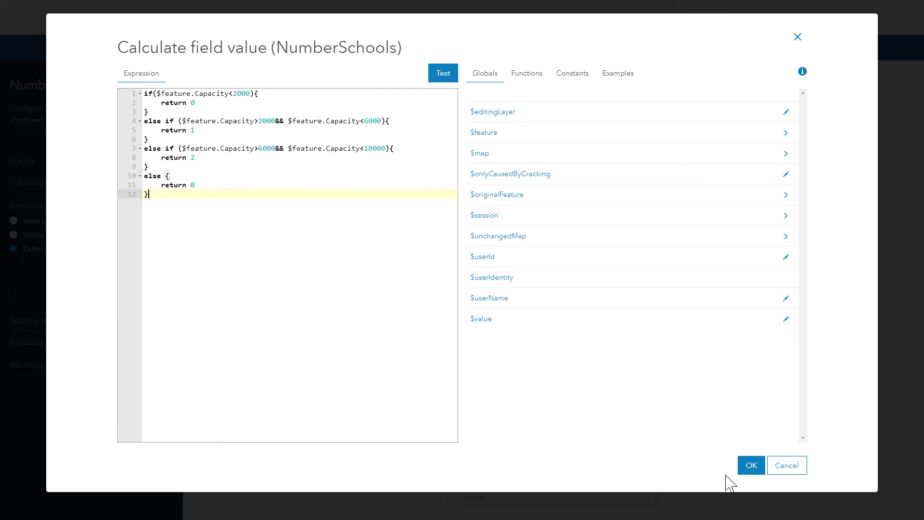
pyautogui.click(750, 466)
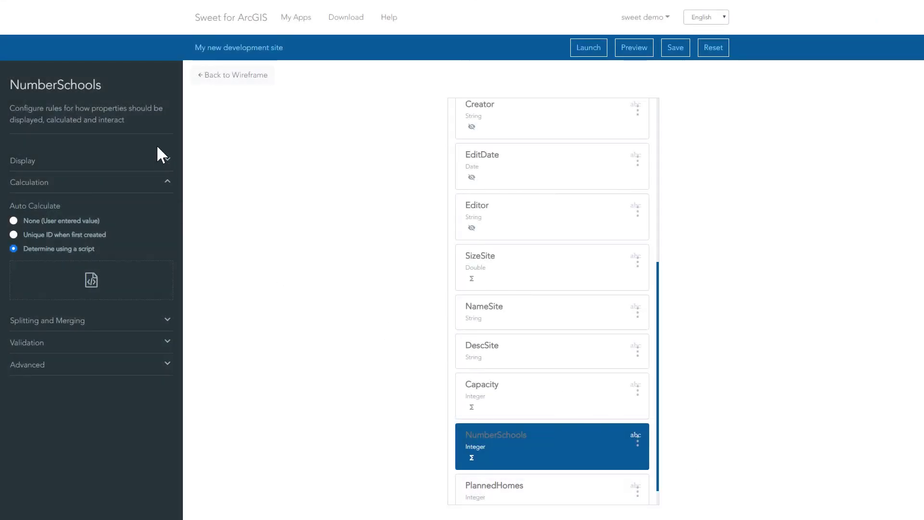
# Hide NumberSchools by script with iif($feature.NumberSchools == 0, true, false)
pyautogui.click(167, 161)
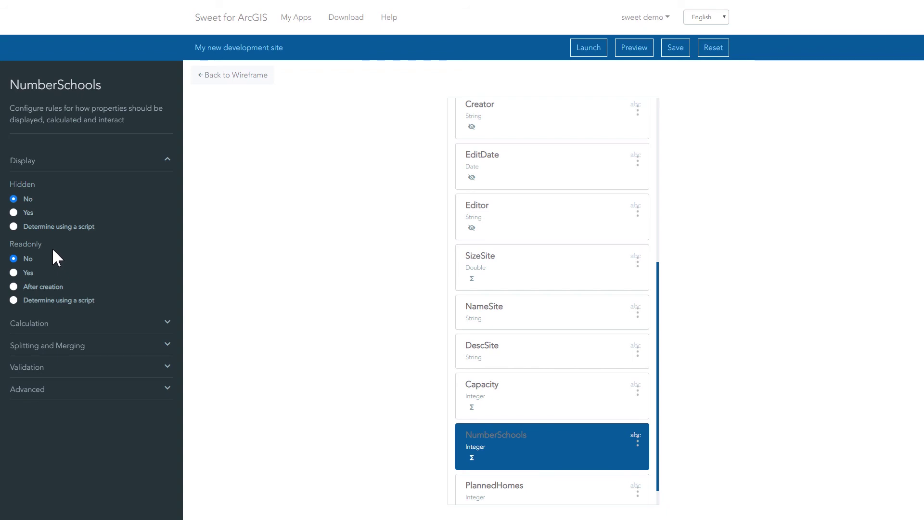
pyautogui.click(29, 225)
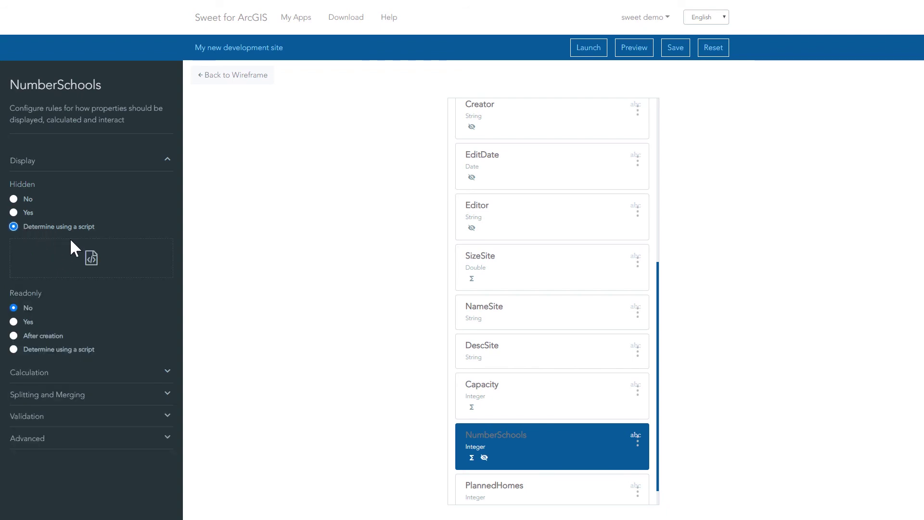
pyautogui.click(87, 263)
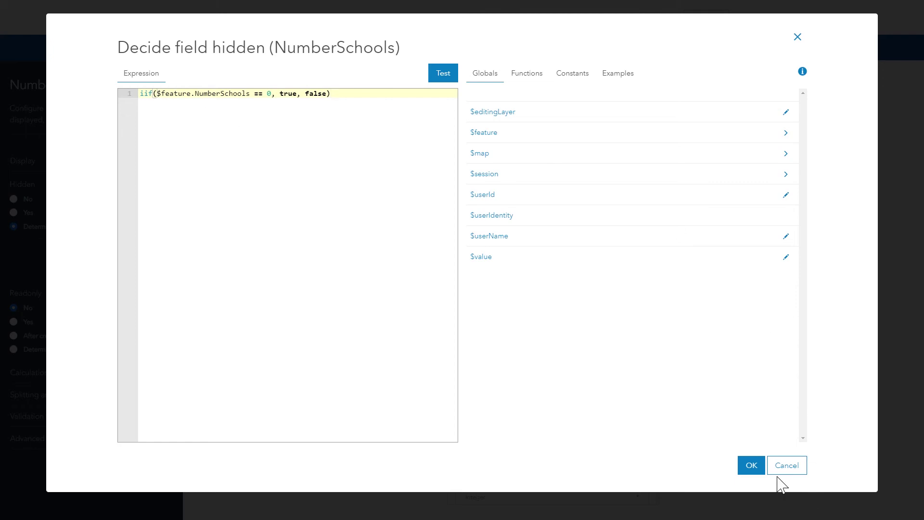
pyautogui.click(751, 466)
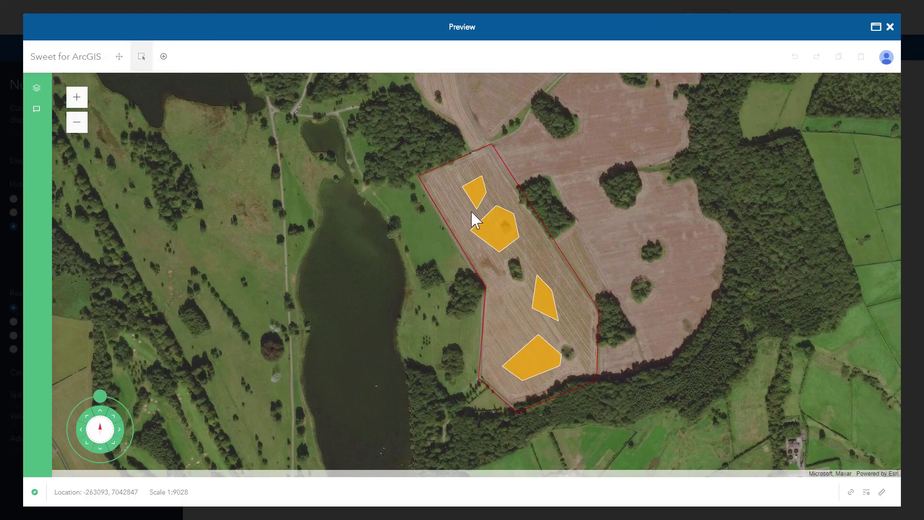
# In Preview, check the site shows 2 schools and 4 homes, then sketch a test polygon
pyautogui.click(452, 209)
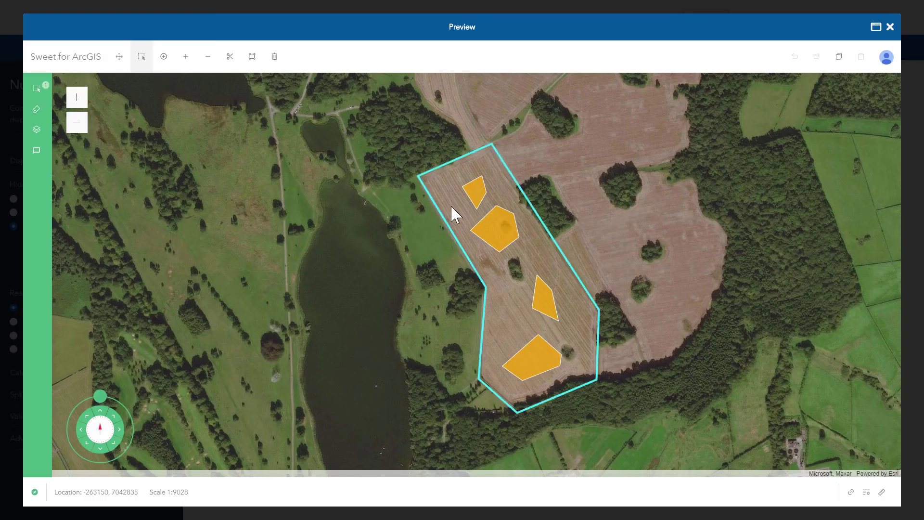
pyautogui.click(38, 114)
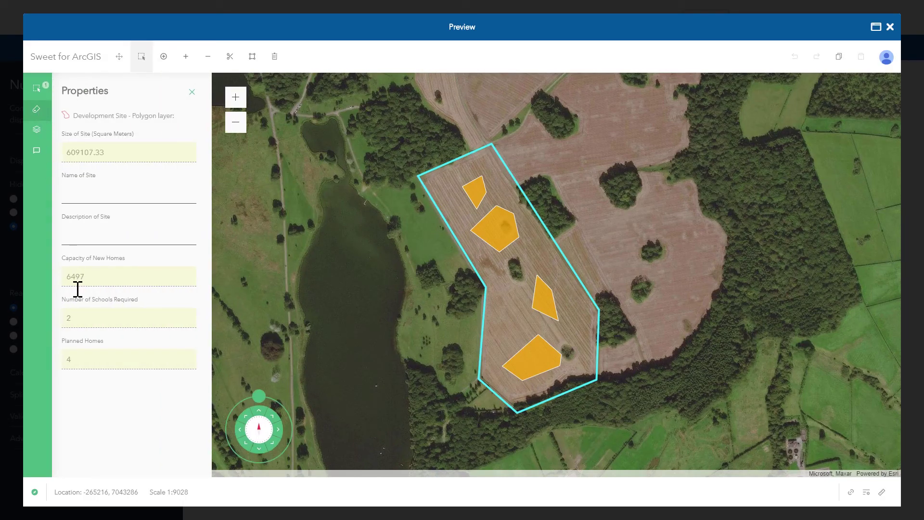
pyautogui.click(164, 56)
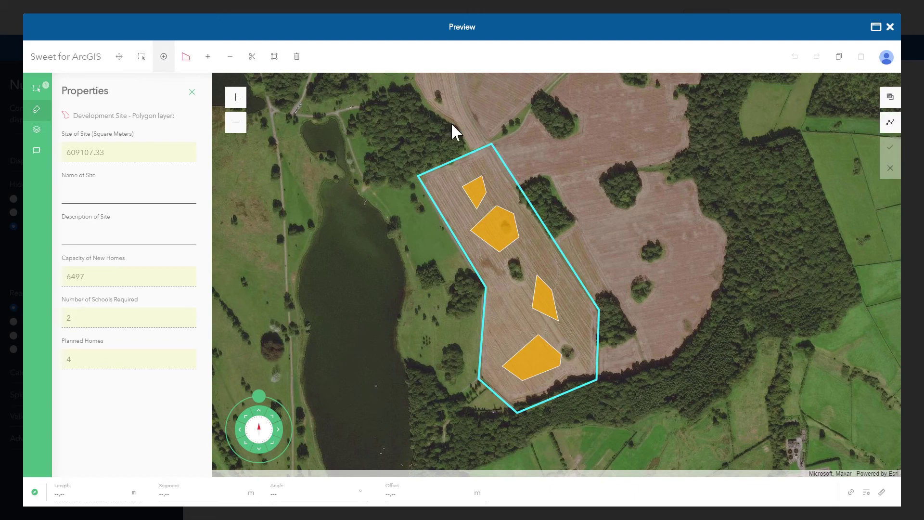
pyautogui.click(185, 56)
pyautogui.click(772, 151)
pyautogui.click(421, 235)
pyautogui.doubleClick(421, 251)
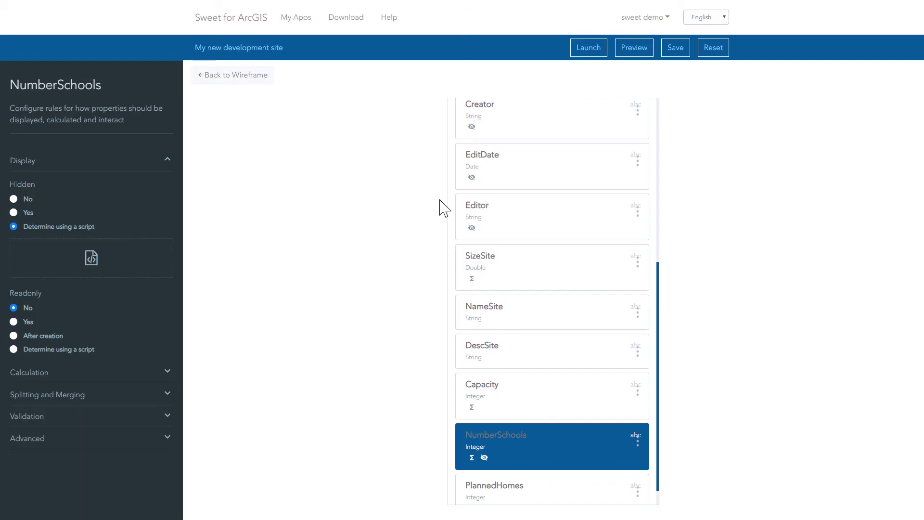
# Leave Preview for the wireframe view and open the Data settings with Map feedback expanded
pyautogui.press('Escape')
pyautogui.click(254, 77)
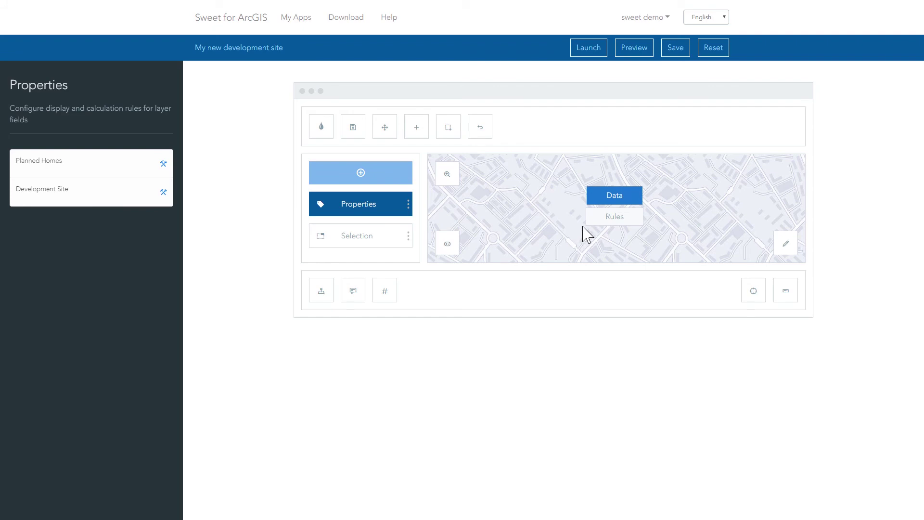
pyautogui.click(593, 196)
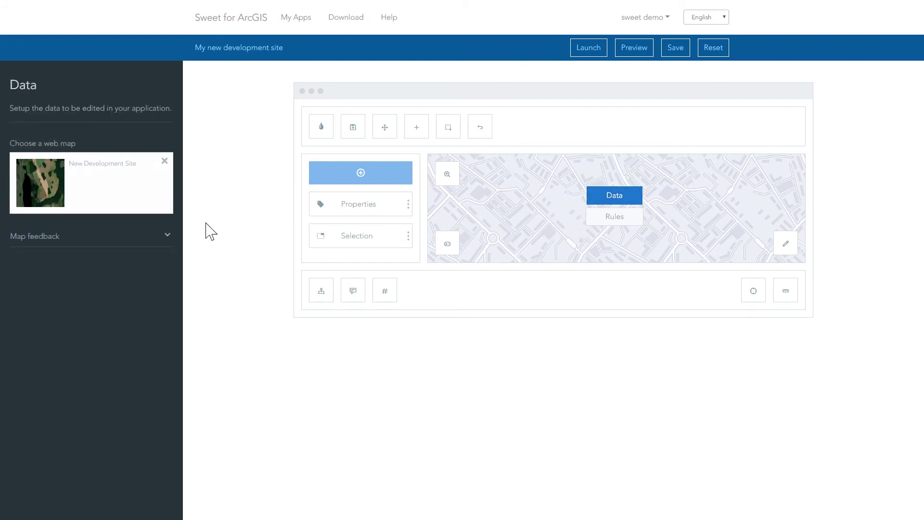
pyautogui.click(51, 243)
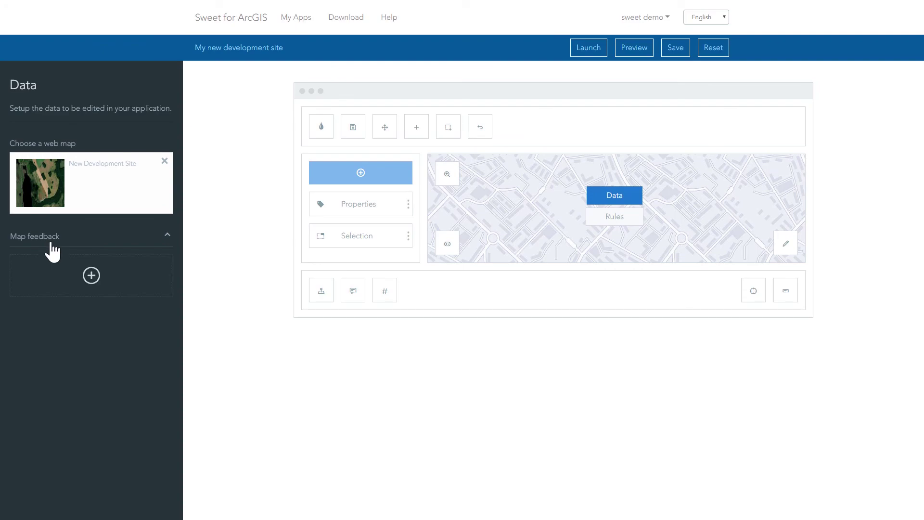
# Add a map feedback titled 'SSSI' with the pasted SSSI warning Arcade expression
pyautogui.click(74, 277)
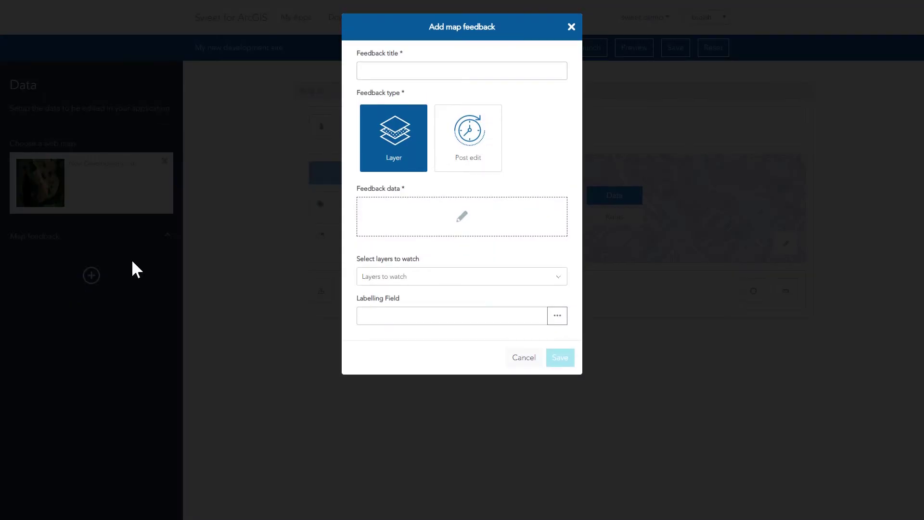
pyautogui.click(394, 72)
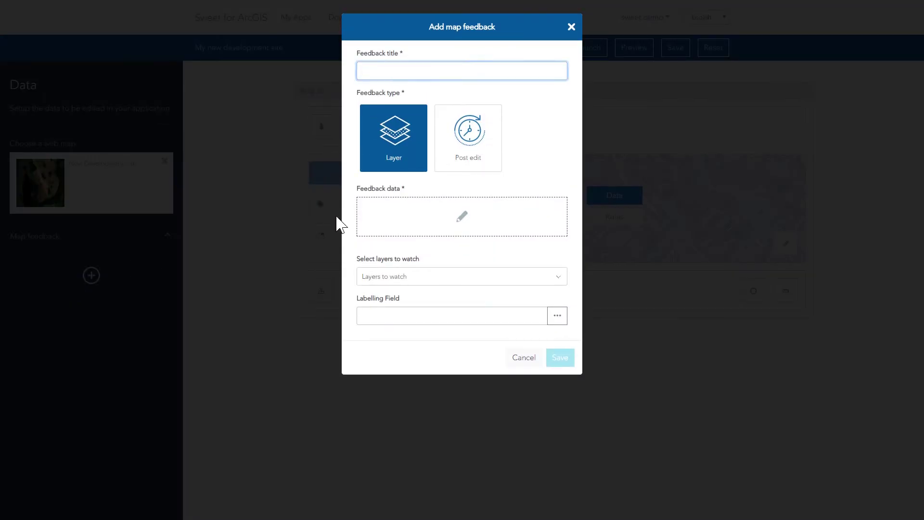
pyautogui.write('SSSI')
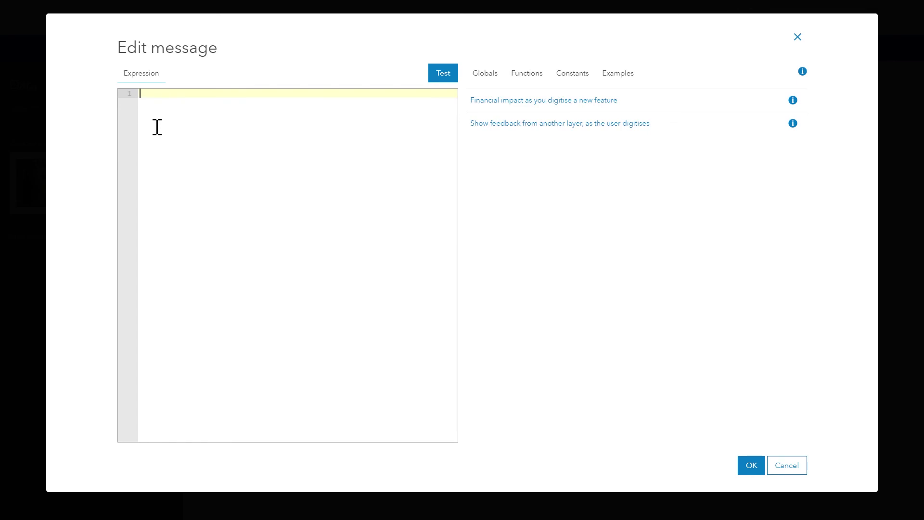
pyautogui.hotkey('ctrl', 'v')
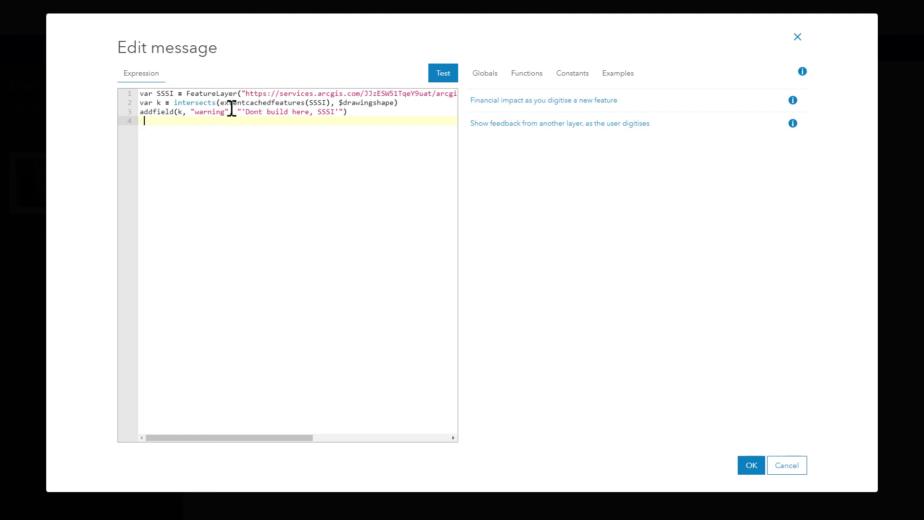
pyautogui.click(403, 102)
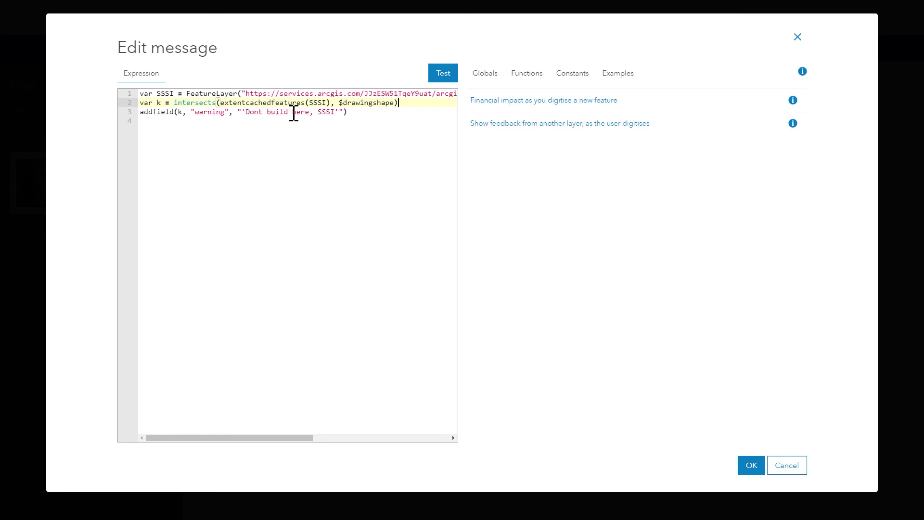
pyautogui.click(751, 465)
# Have it watch Development Site, label by the 'warning' field, and save it
pyautogui.click(559, 281)
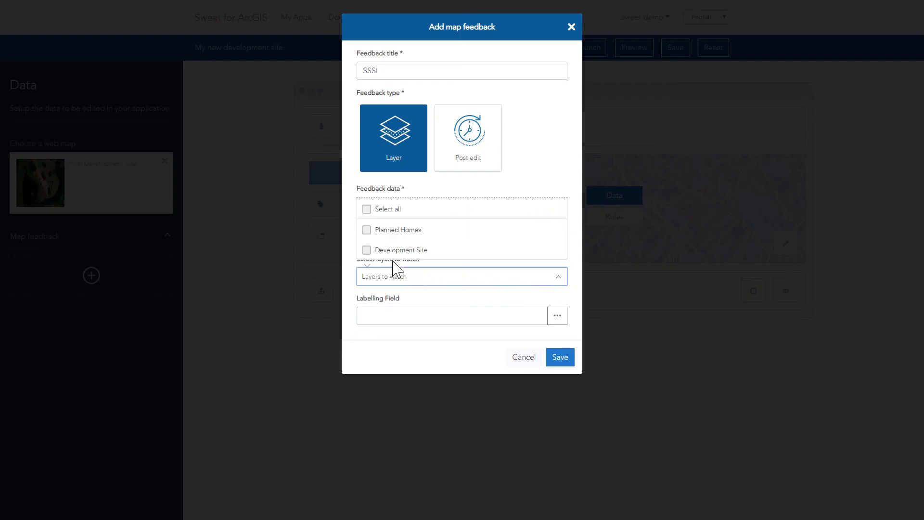
pyautogui.click(372, 254)
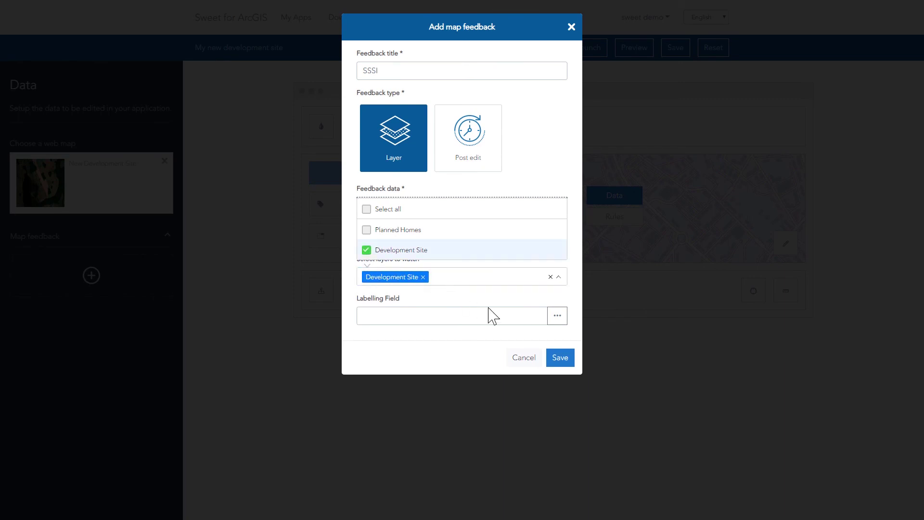
pyautogui.click(422, 320)
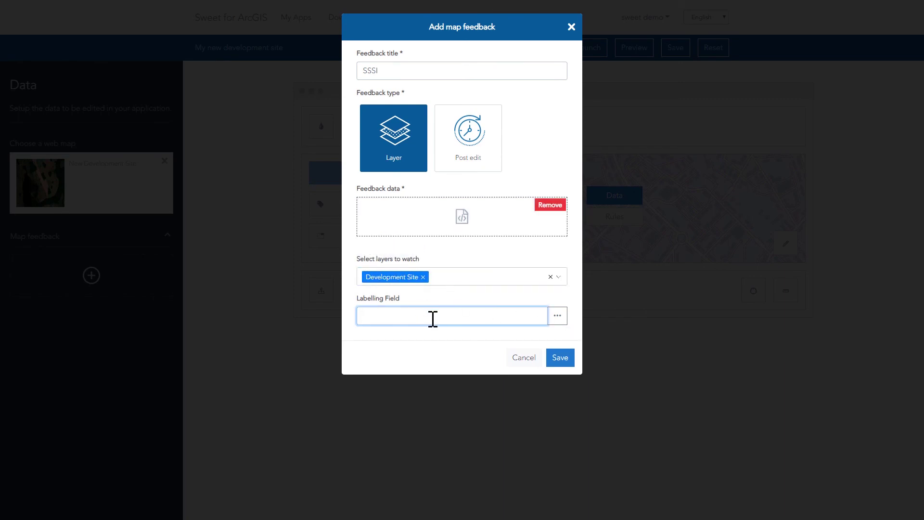
pyautogui.write('warning')
pyautogui.click(559, 359)
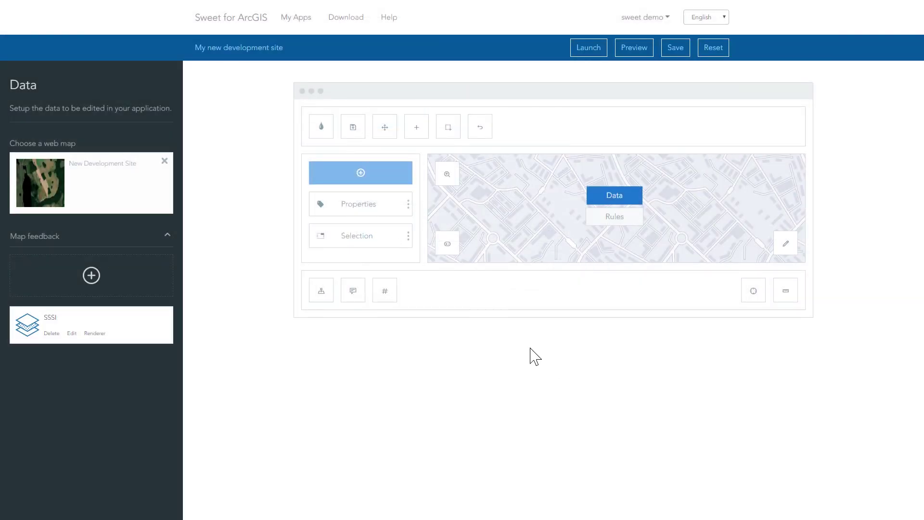
# Give the SSSI feedback a Definition renderer with polygon geometry
pyautogui.click(91, 333)
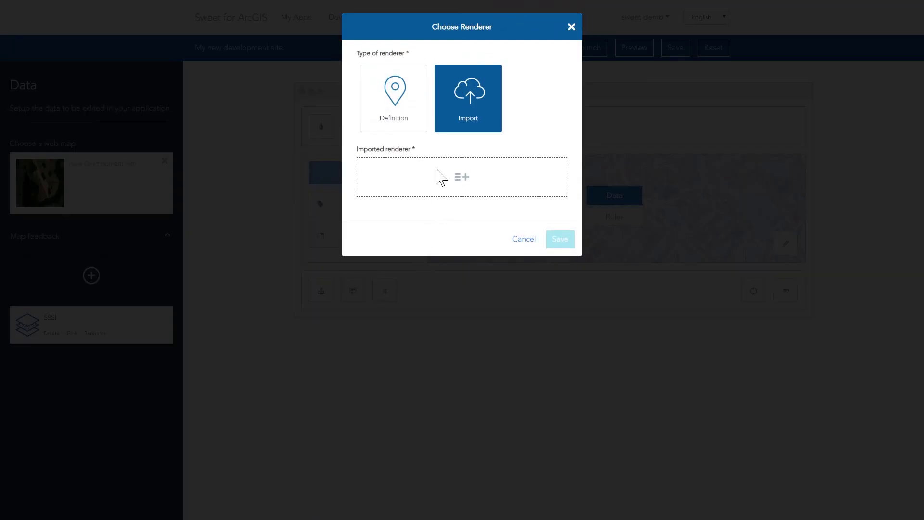
pyautogui.click(415, 118)
pyautogui.click(413, 166)
pyautogui.click(409, 219)
pyautogui.click(403, 233)
# Set a solid fill in red rgba(184,60,60,1), then save the renderer and the app
pyautogui.click(399, 99)
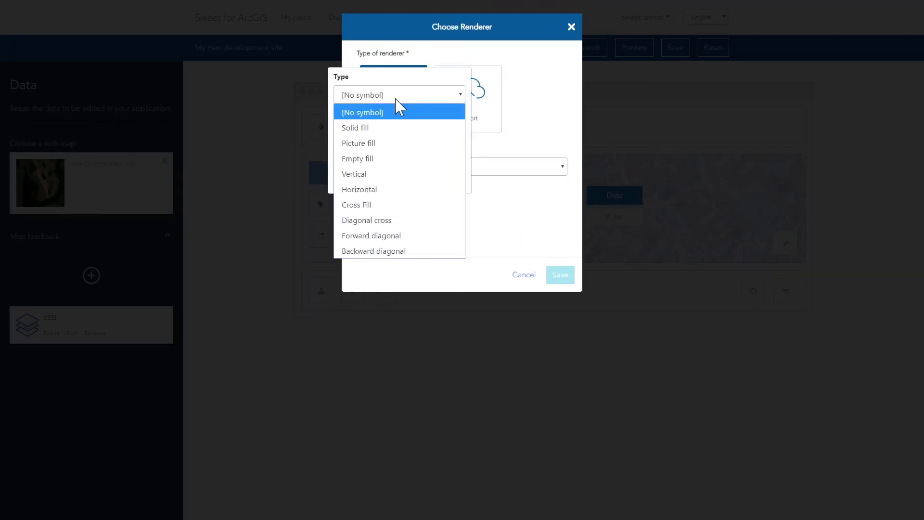
pyautogui.click(379, 128)
pyautogui.click(442, 136)
pyautogui.click(508, 86)
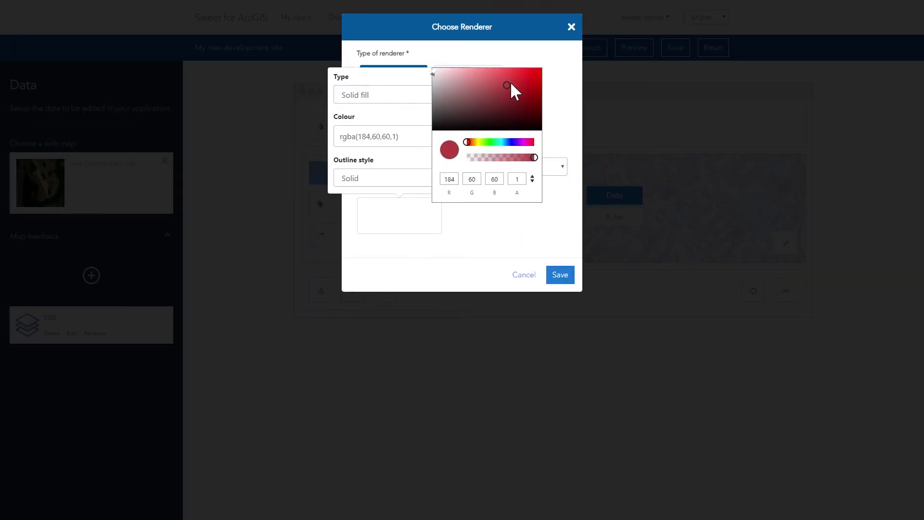
pyautogui.moveTo(512, 85); pyautogui.dragTo(541, 86)
pyautogui.click(546, 264)
pyautogui.click(559, 274)
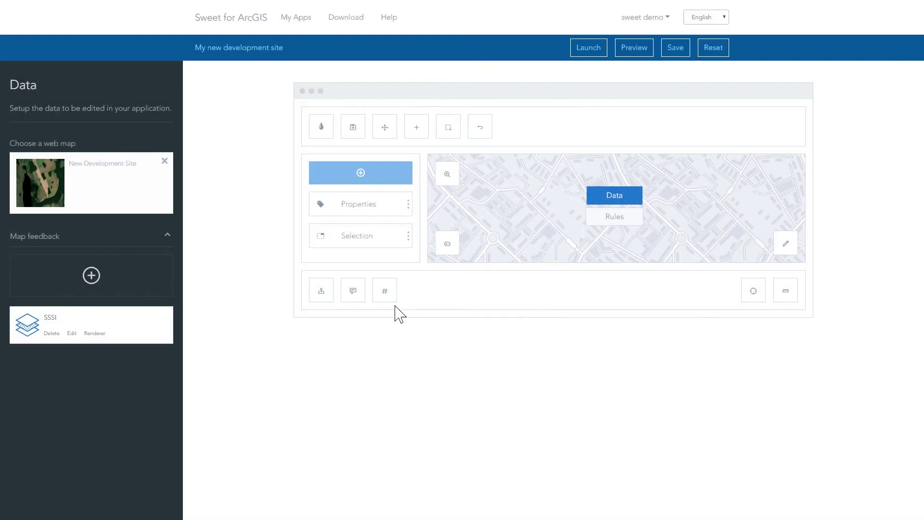
pyautogui.click(676, 48)
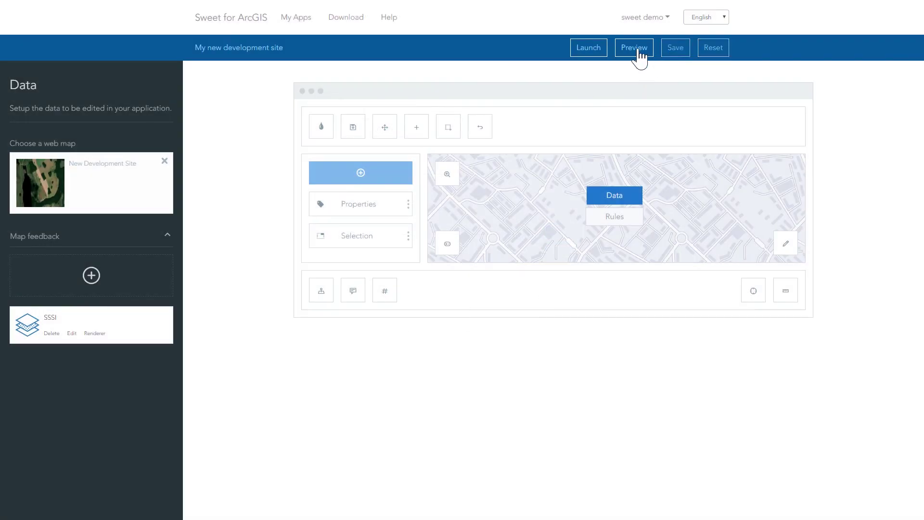
# In Preview, sketch a new Development Site polygon along the lake's east shore
pyautogui.click(638, 49)
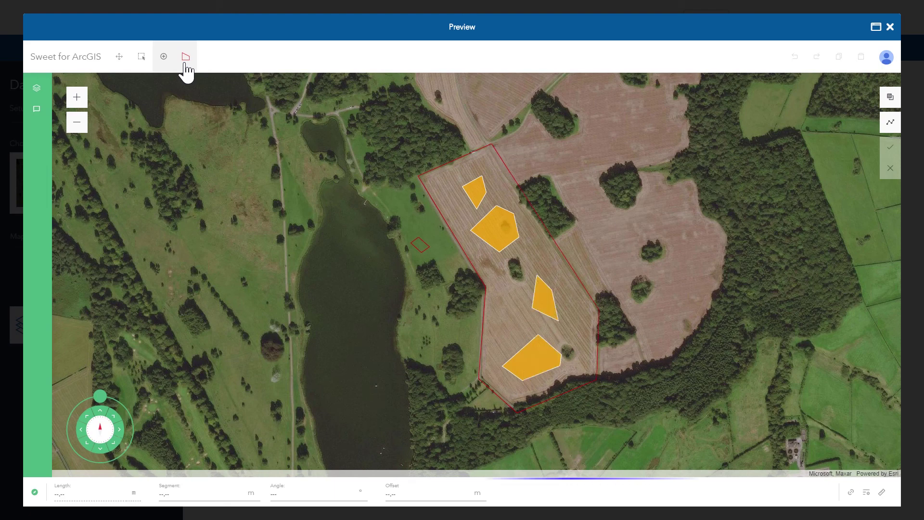
pyautogui.click(185, 62)
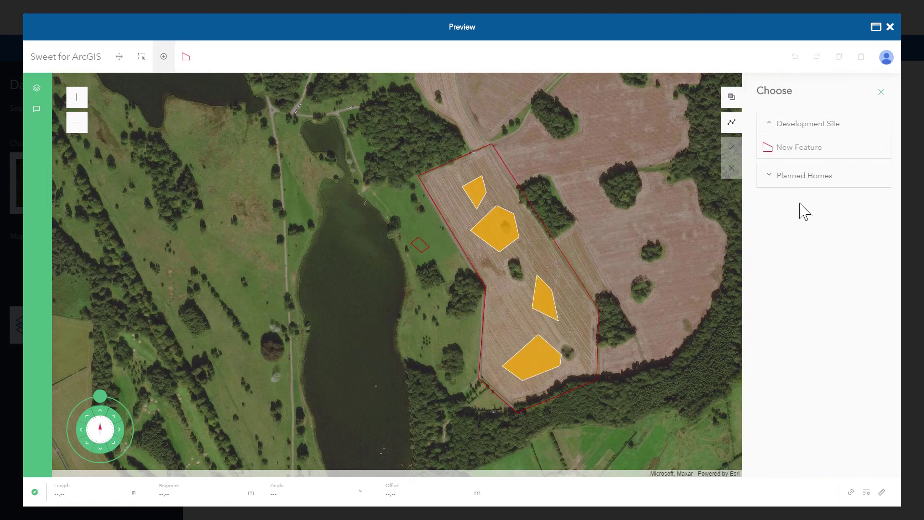
pyautogui.click(803, 155)
pyautogui.click(383, 192)
pyautogui.click(358, 262)
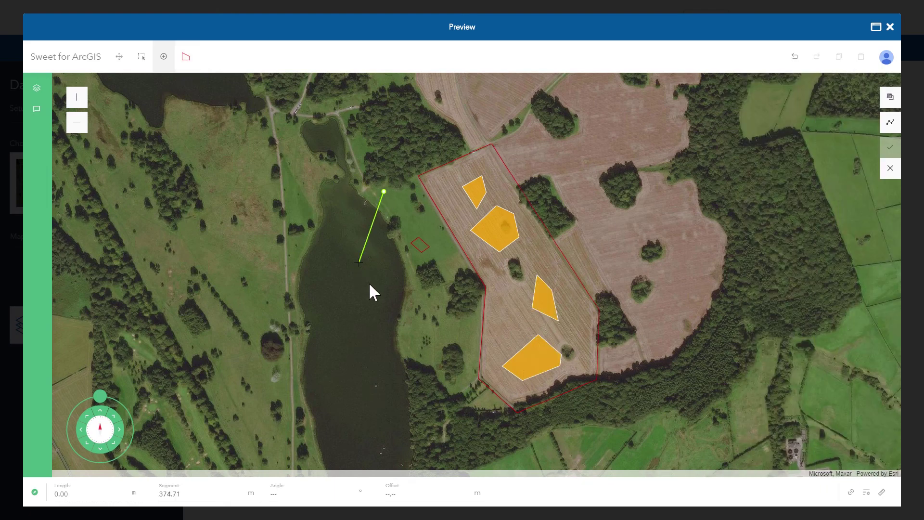
pyautogui.click(399, 342)
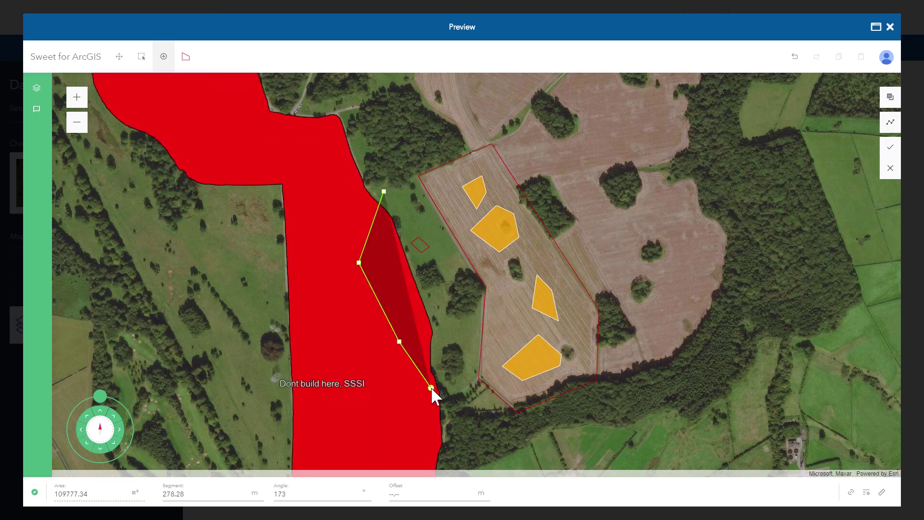
pyautogui.click(431, 388)
# Redraw the sketch down the lakeshore into the SSSI area, triggering the red warning
pyautogui.click(891, 170)
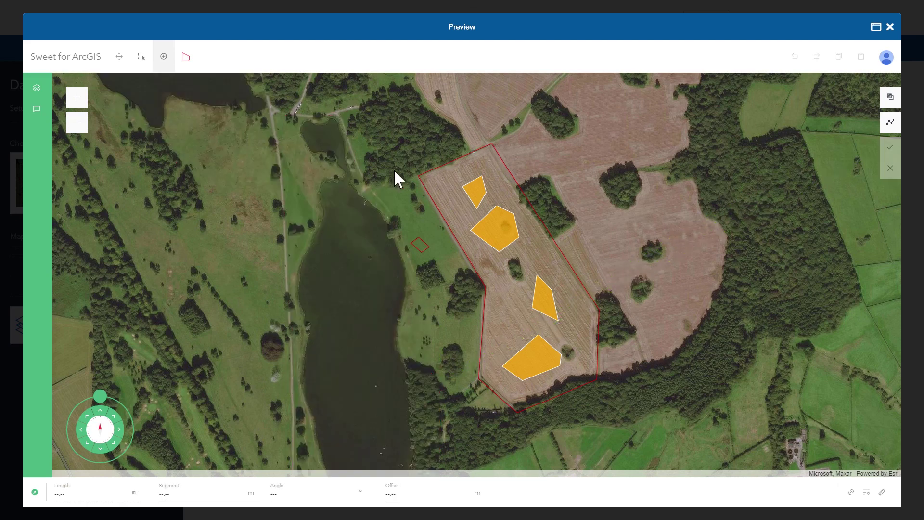
pyautogui.click(394, 171)
pyautogui.click(400, 269)
pyautogui.click(403, 323)
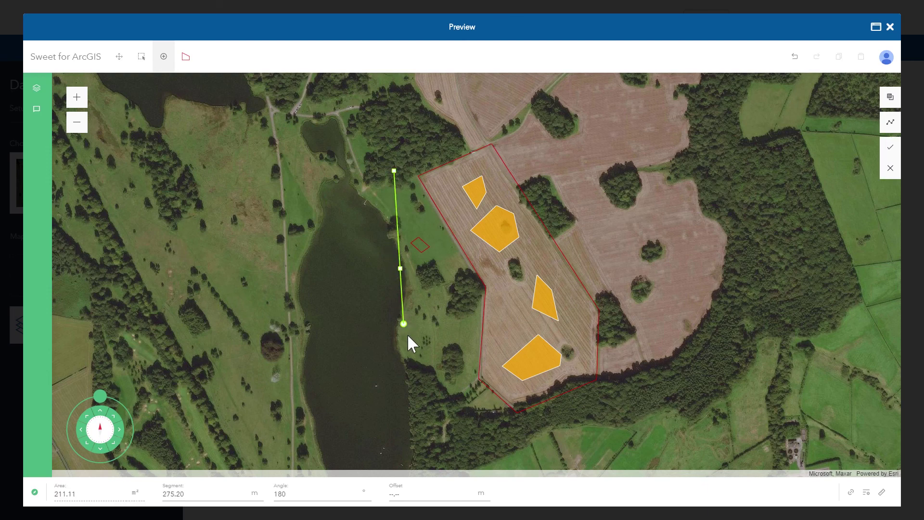
pyautogui.click(413, 357)
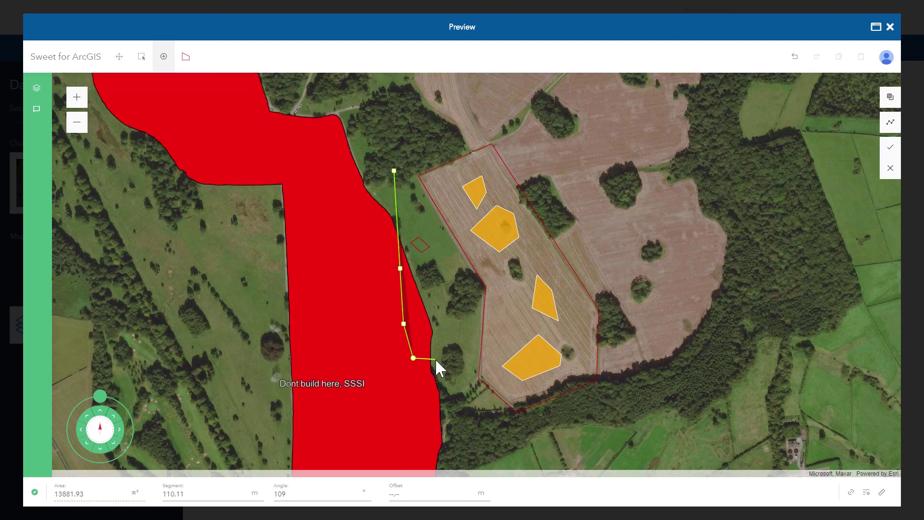